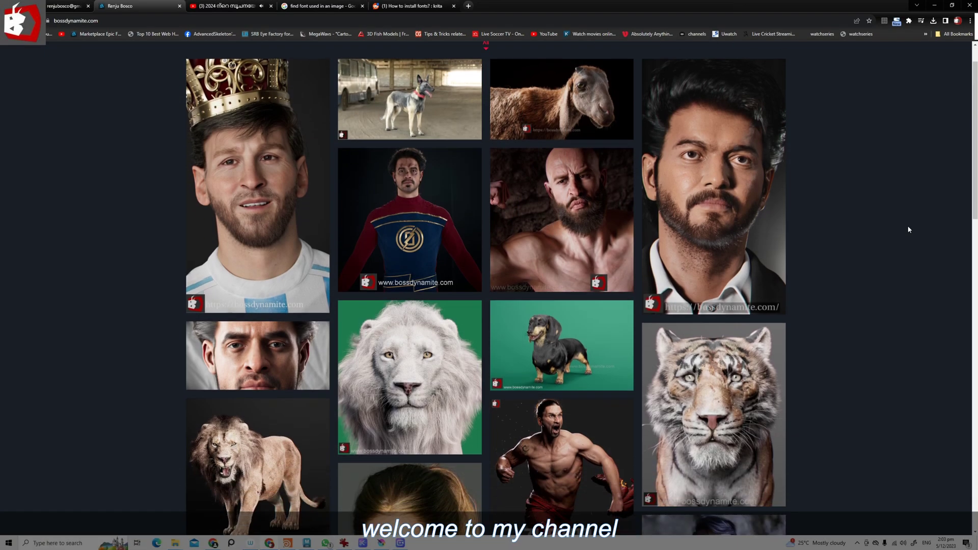
scroll(910, 230, down, 4)
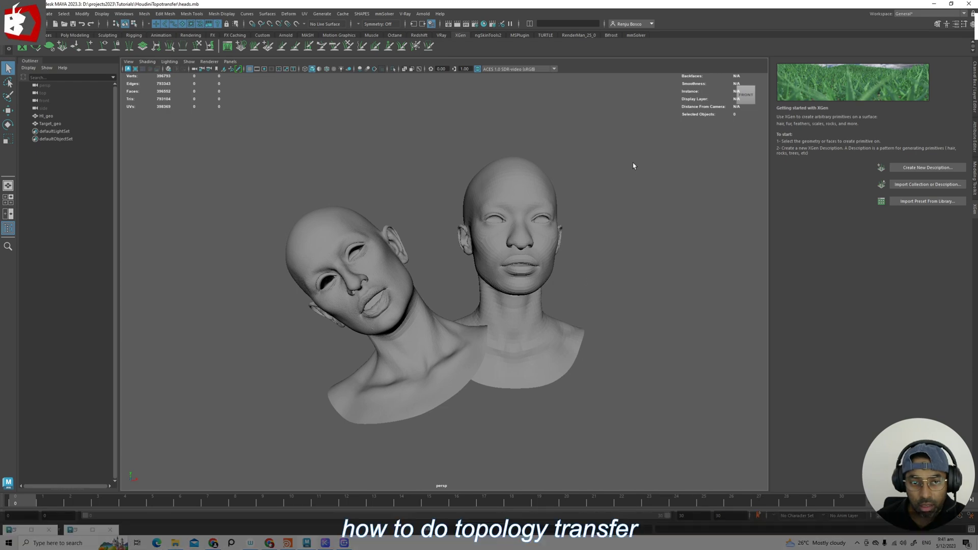
Examine the topology of the upright head mesh Target_geo and of the dense, tilted head mesh HI_geo.
drag(578, 187, 558, 224)
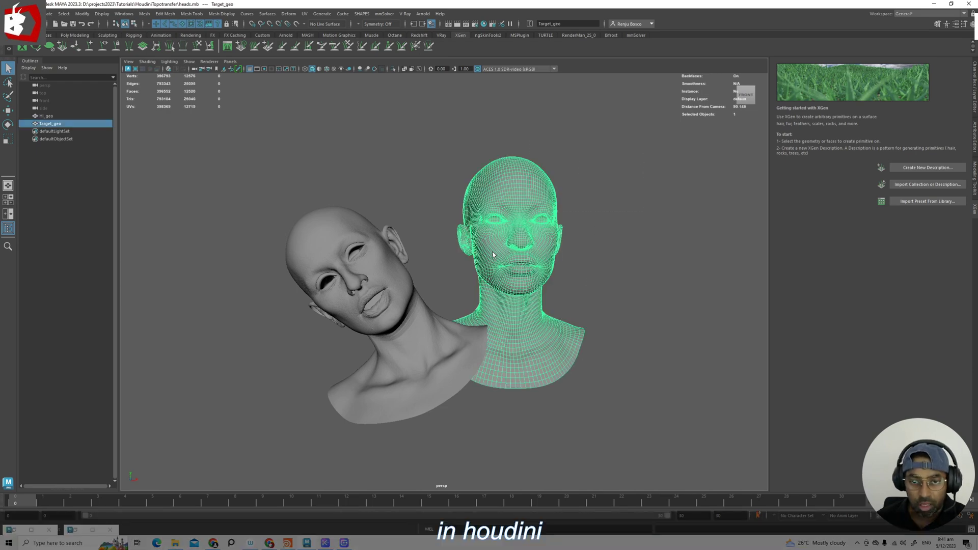
click(592, 245)
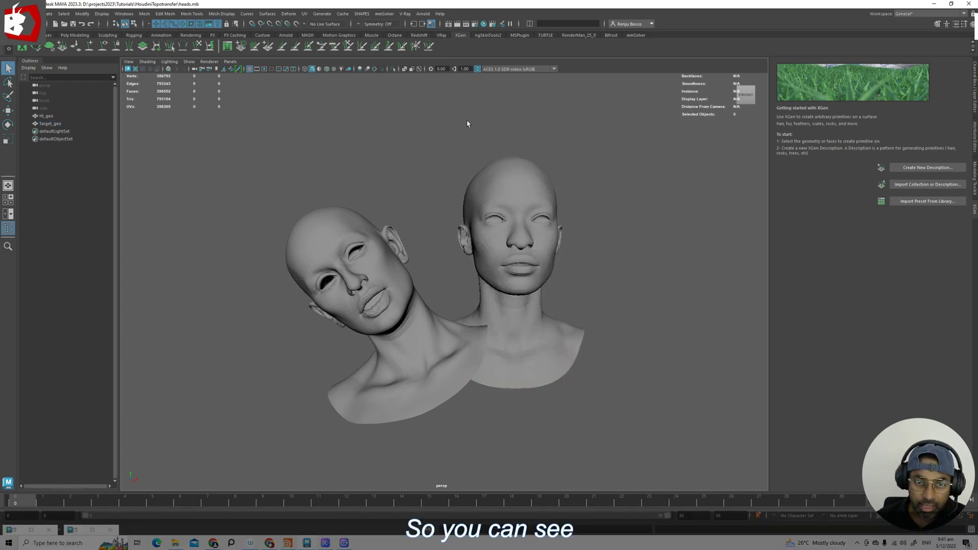
drag(478, 148, 596, 277)
drag(211, 122, 690, 334)
click(312, 181)
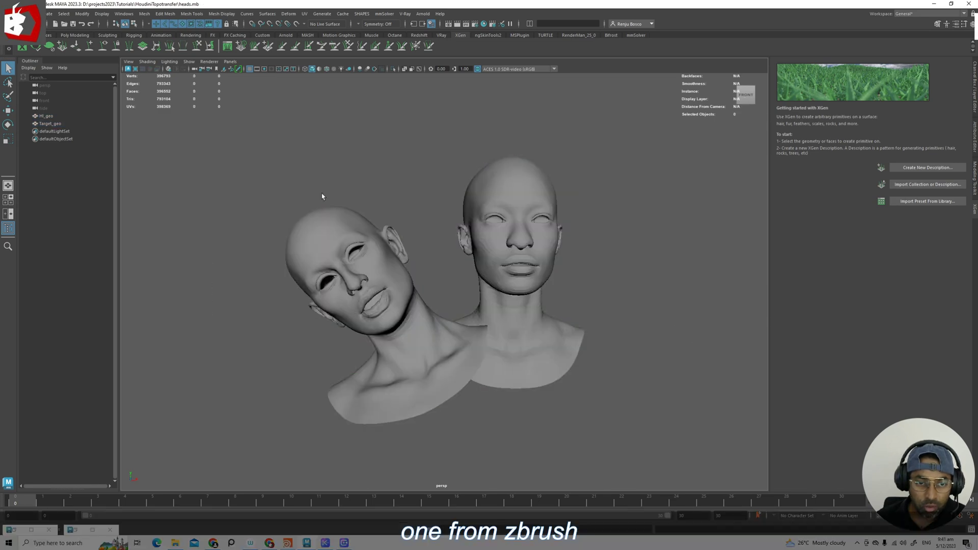
click(367, 312)
click(306, 349)
alt+right_drag(326, 340, 381, 318)
drag(639, 122, 485, 267)
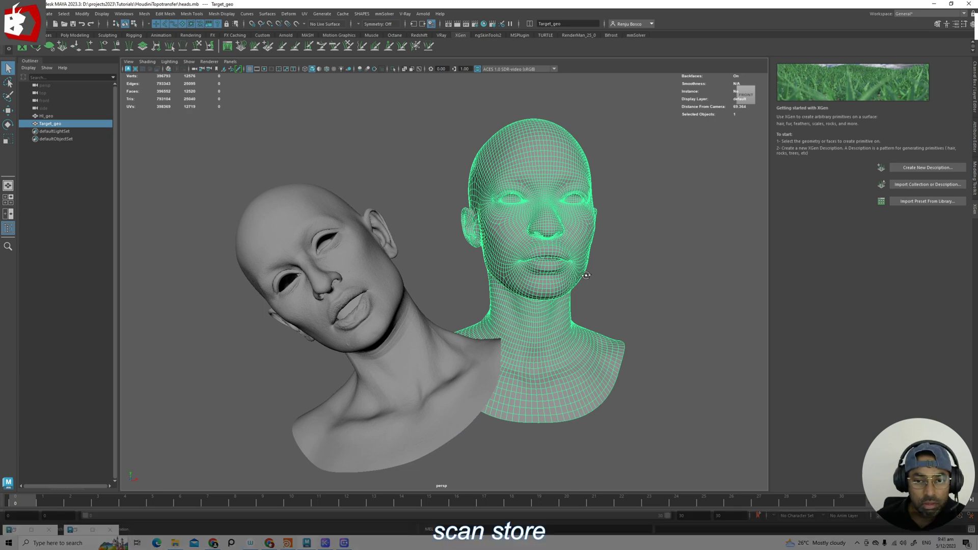
alt+drag(607, 277, 598, 290)
click(614, 218)
click(446, 275)
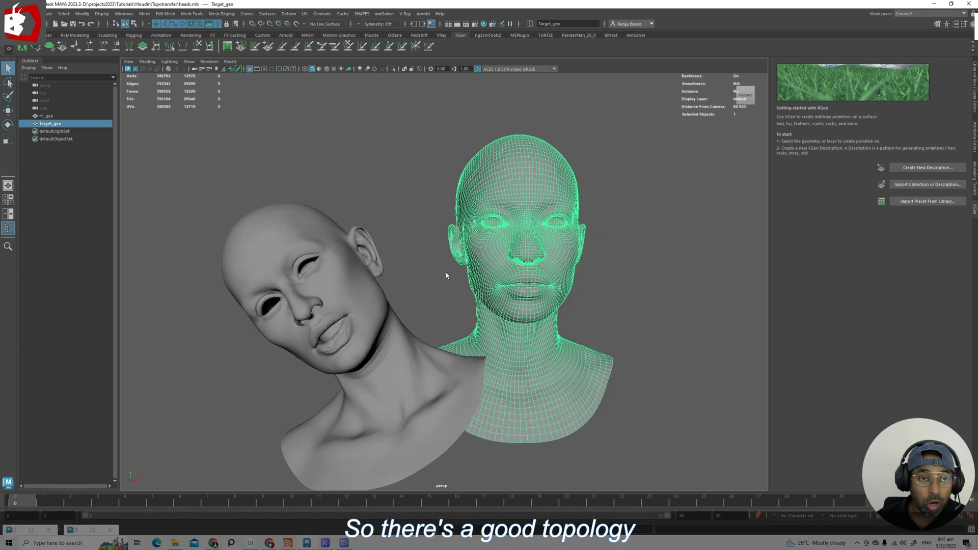
scroll(403, 279, down, 1)
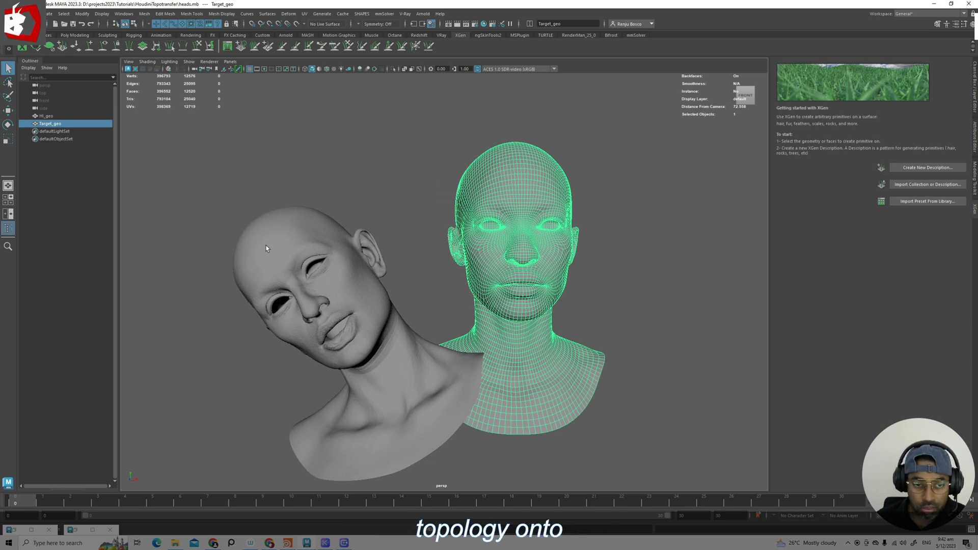
drag(200, 175, 301, 306)
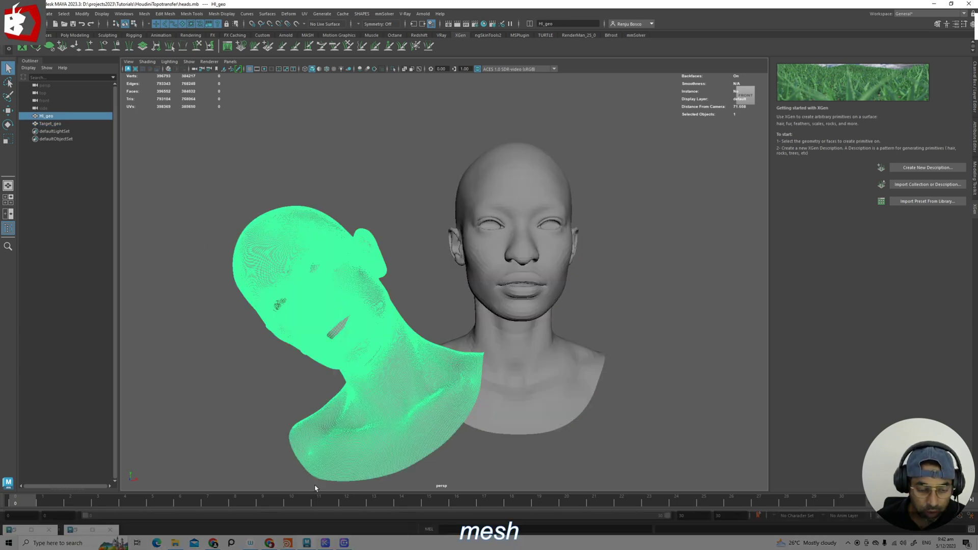
scroll(594, 380, down, 1)
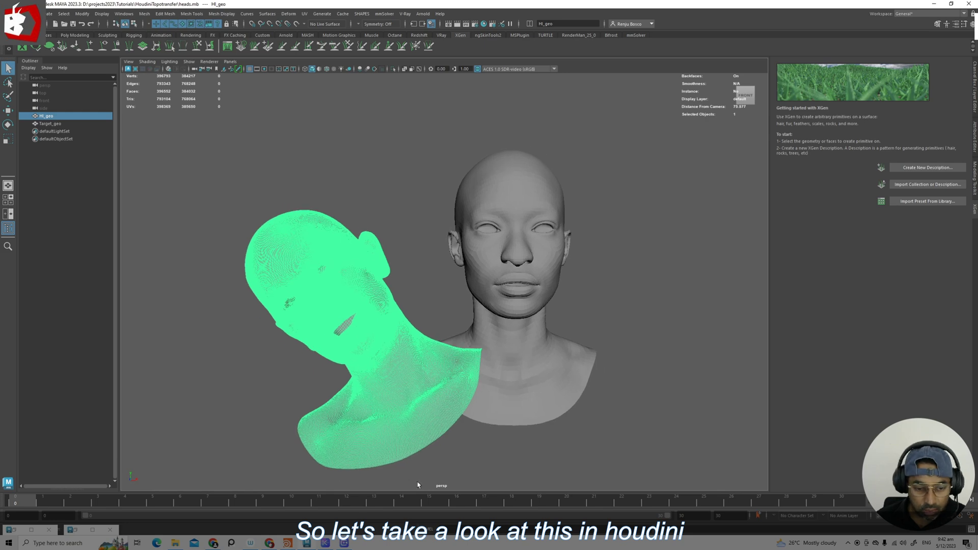
Switch to Houdini, widen the viewport, and create a Geometry object at object level and go inside it.
click(288, 543)
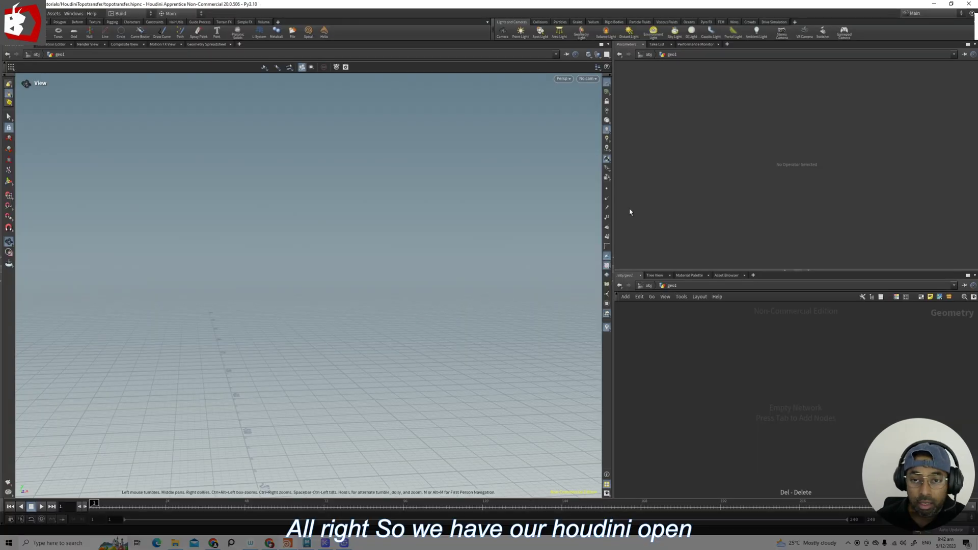
drag(611, 204, 675, 205)
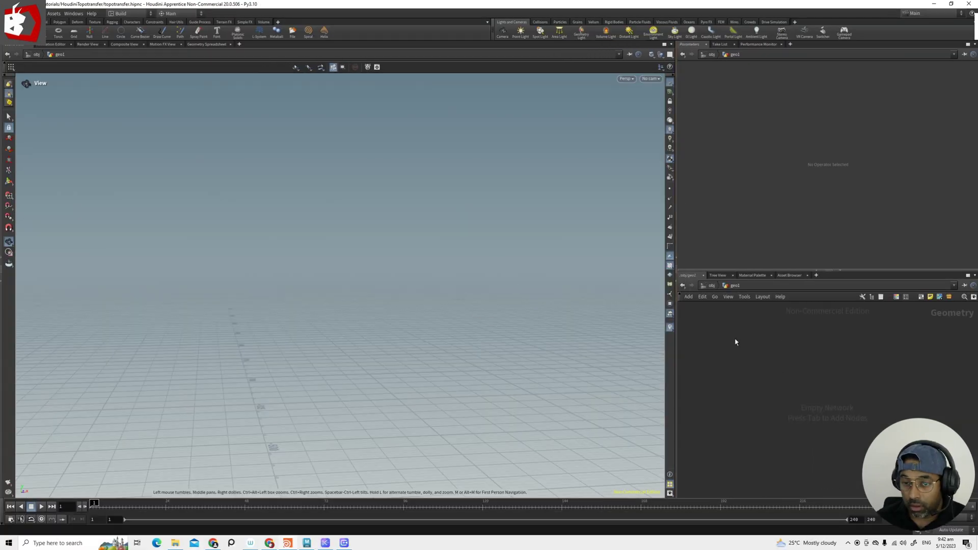
key(Tab)
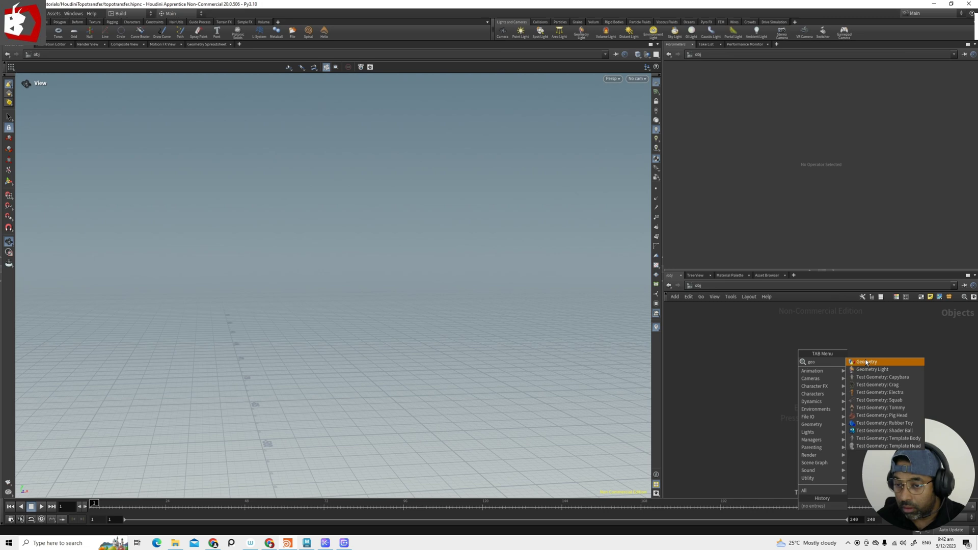
key(Return)
click(753, 356)
double_click(753, 357)
Add a File node to the empty geometry network.
key(Tab)
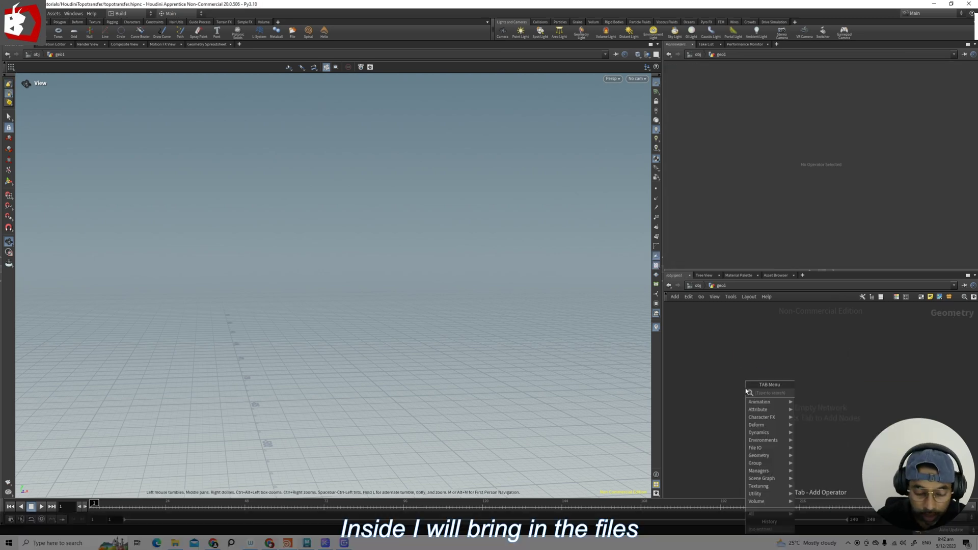
text(file)
click(808, 393)
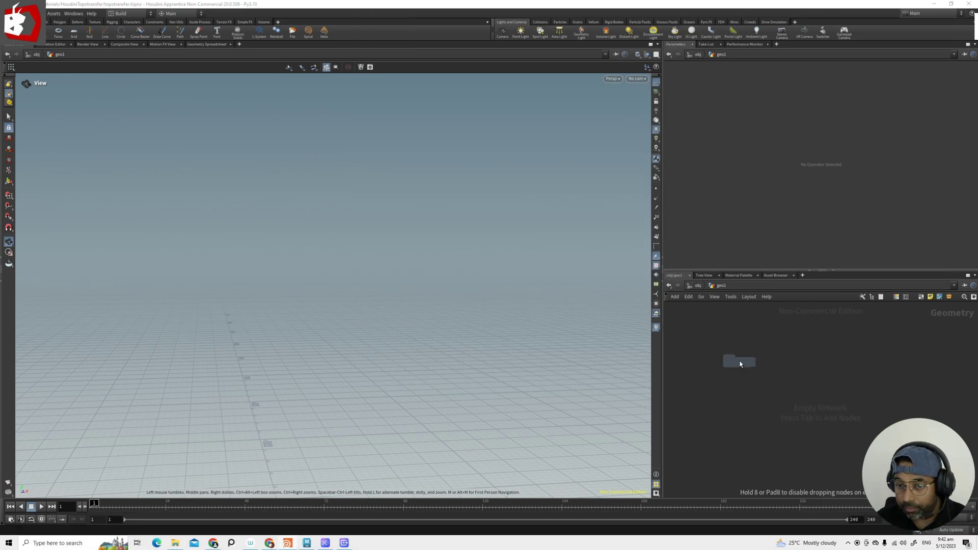
click(743, 360)
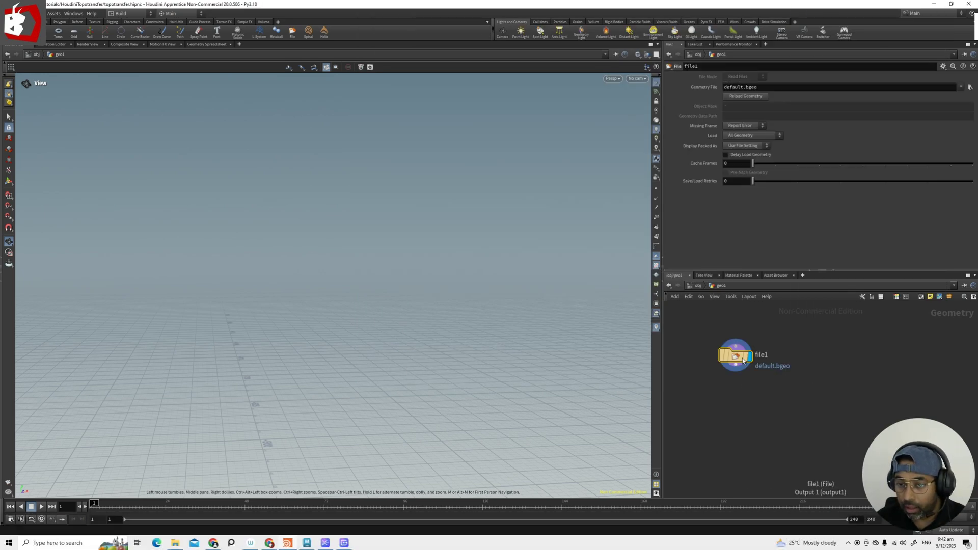
Load HI_geo.obj from D:/projects2023/Tutorials/HoudiniTopotransfer into the File node.
click(970, 87)
drag(171, 11, 292, 124)
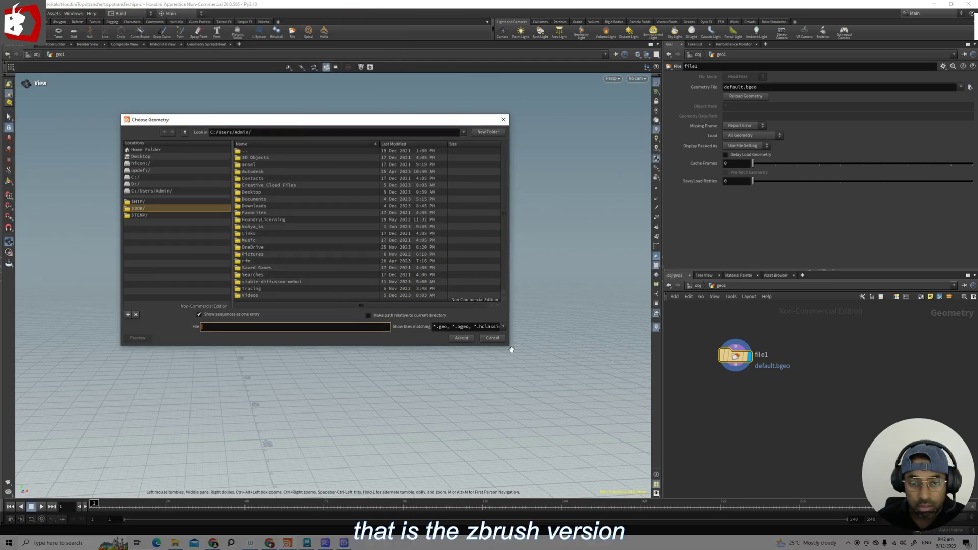
drag(511, 348, 554, 444)
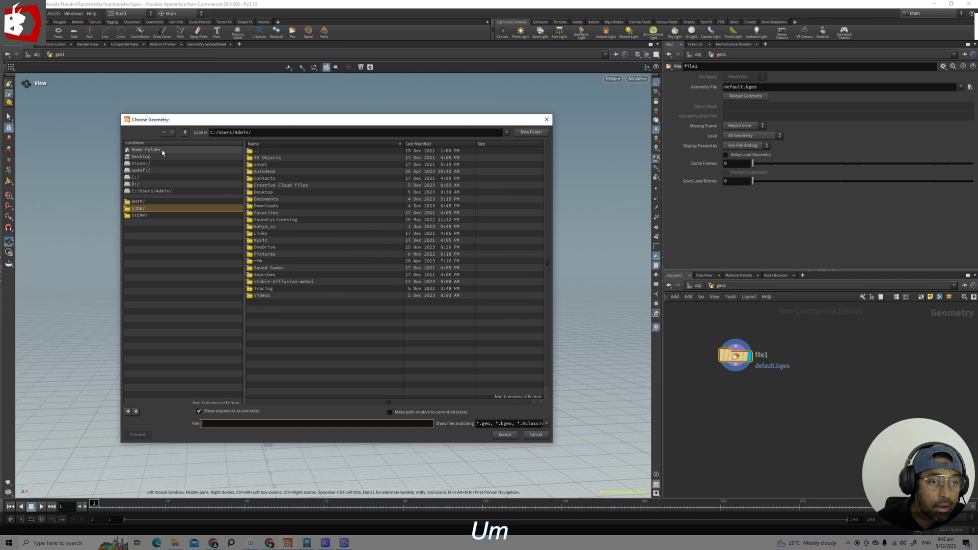
click(145, 185)
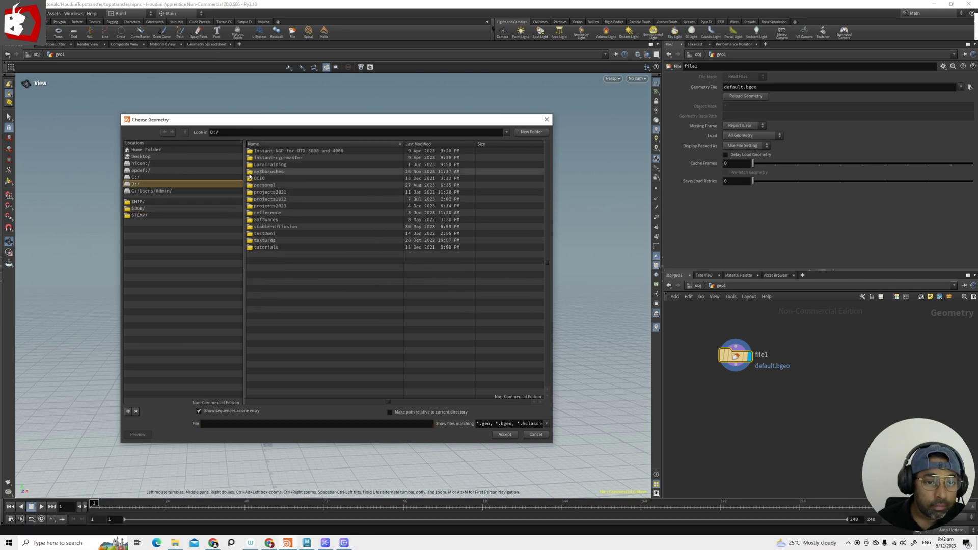
double_click(277, 209)
double_click(262, 171)
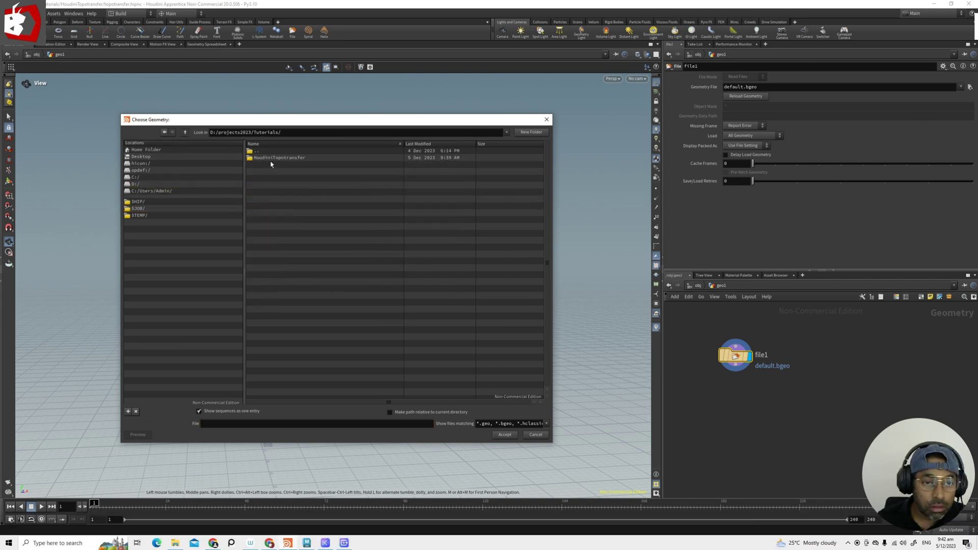
double_click(273, 159)
click(289, 158)
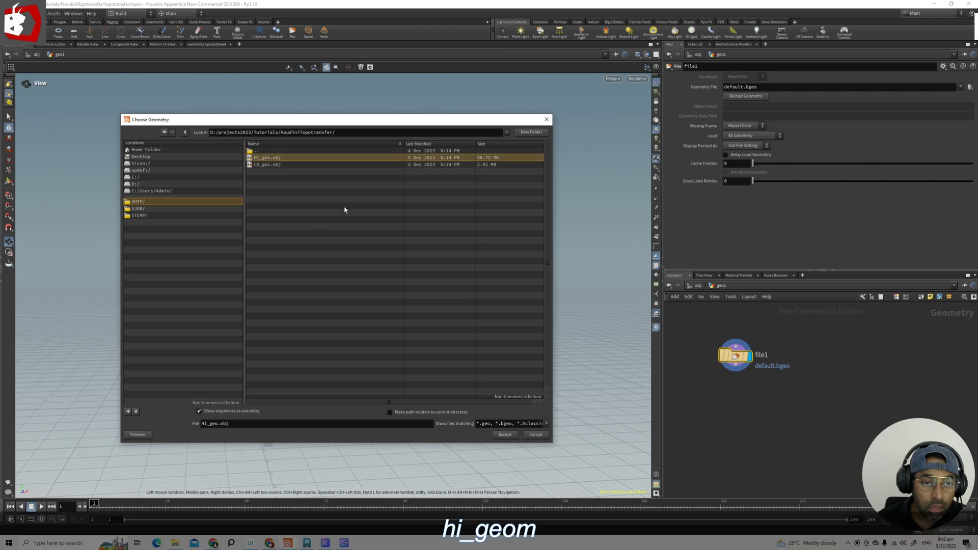
click(499, 437)
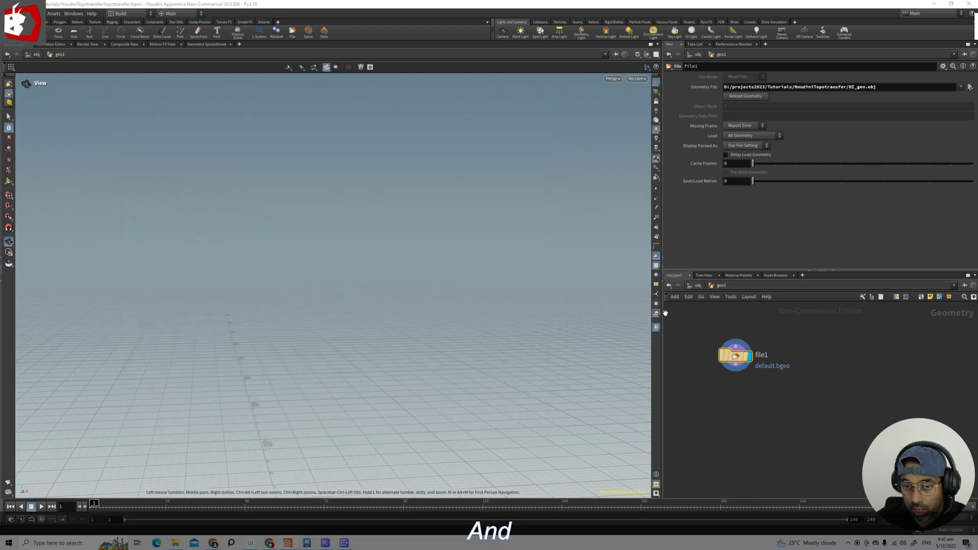
Rename the File node that reads HI_geo.obj as target.
middle_drag(469, 349, 321, 253)
right_drag(321, 253, 477, 332)
scroll(733, 327, up, 3)
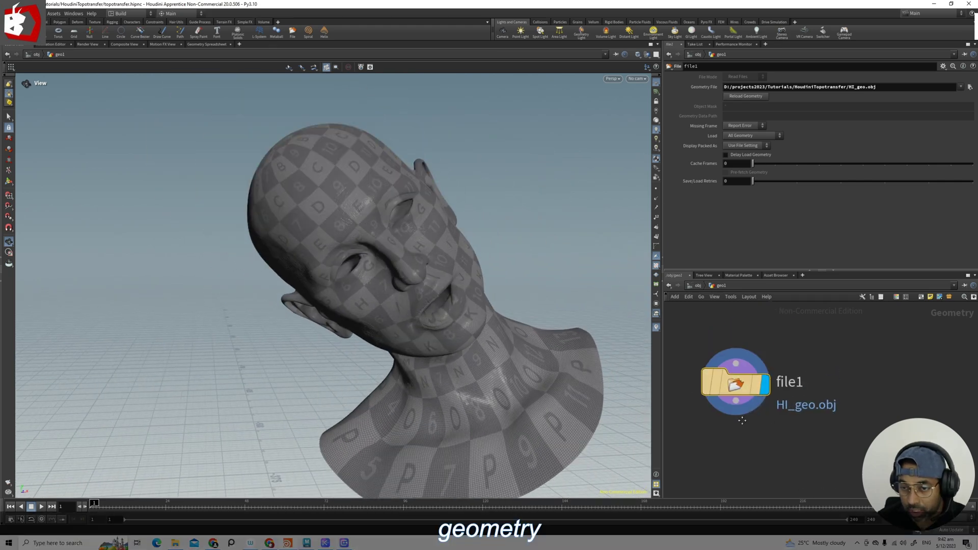
double_click(790, 383)
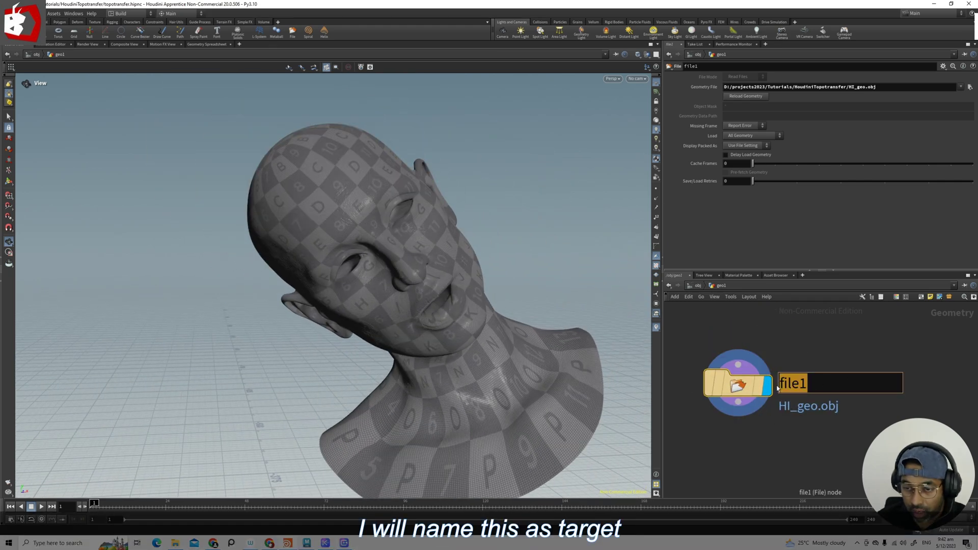
text(target)
key(Return)
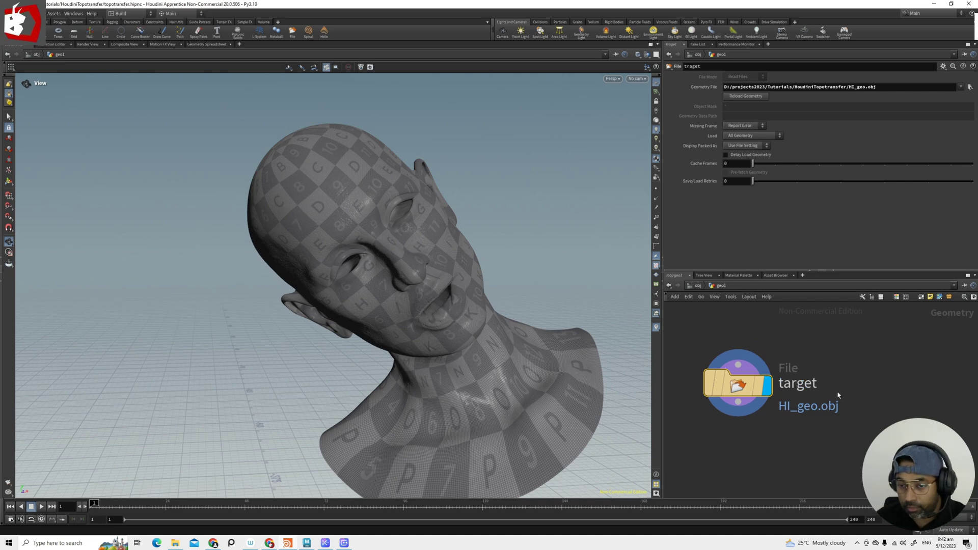
Add a second File node beside the target node.
middle_drag(853, 378, 799, 367)
text(t)
text(ile)
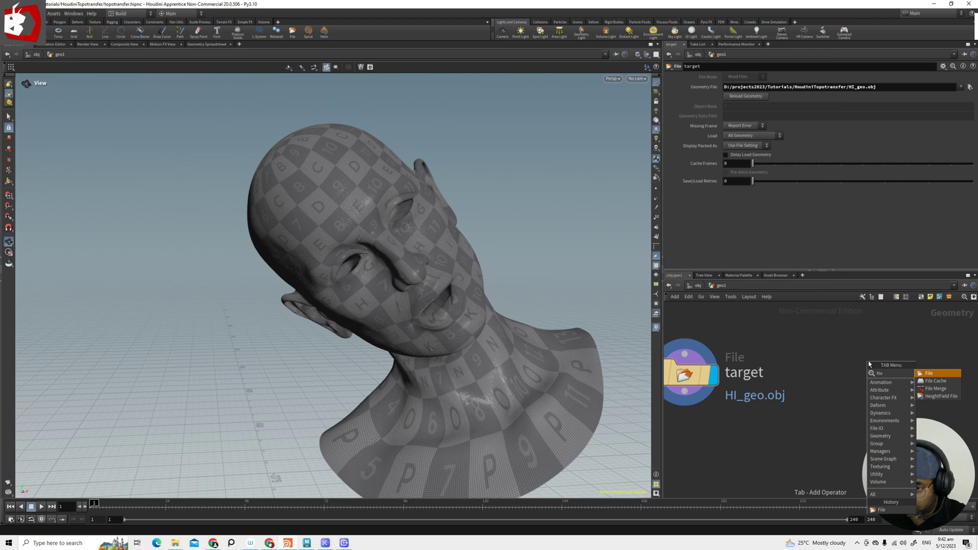
click(940, 373)
click(836, 363)
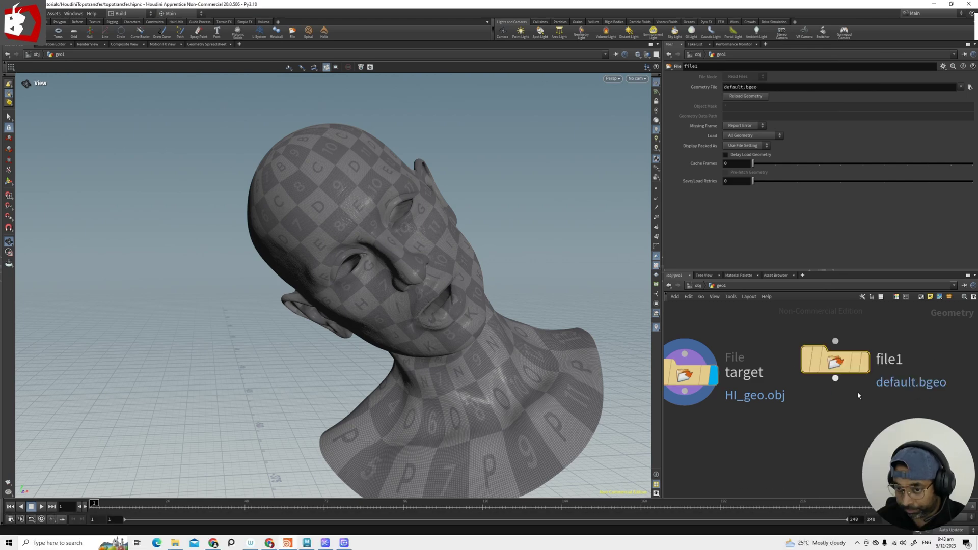
Load LO_geo.obj from the HoudiniTopotransfer folder into the second File node and display that node in the viewport.
click(969, 87)
click(267, 164)
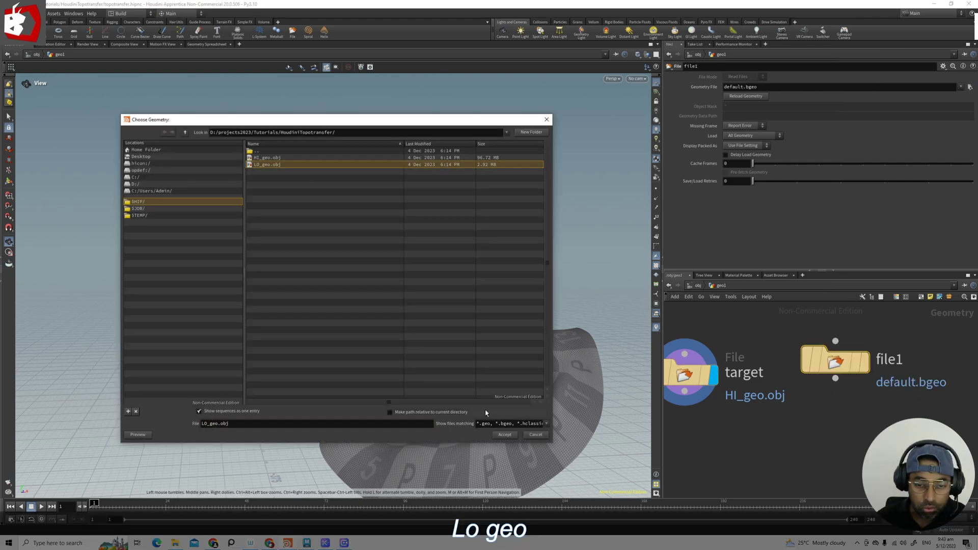
click(533, 435)
click(866, 361)
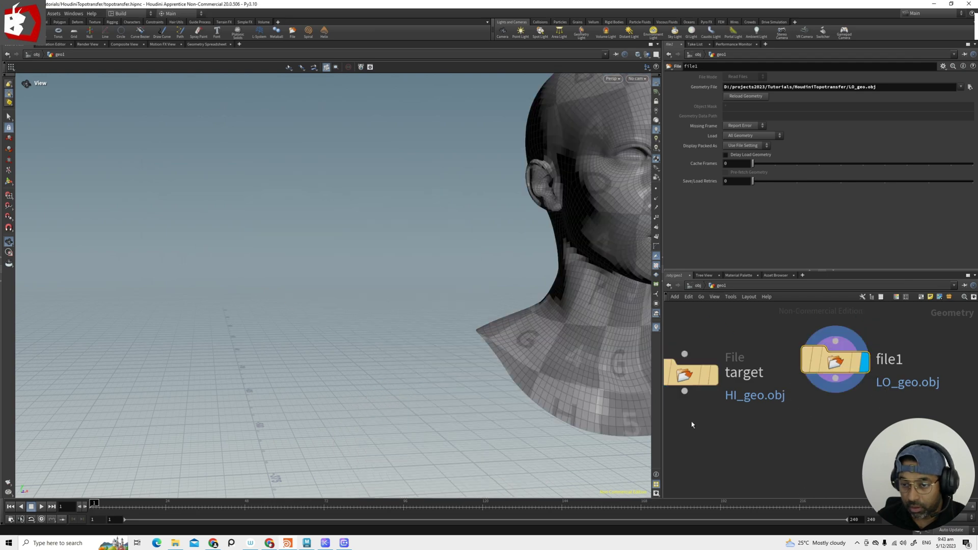
Add a Transform Axis node to the network below the target node.
middle_drag(624, 281, 458, 320)
scroll(734, 423, down, 5)
scroll(724, 439, up, 3)
middle_drag(697, 429, 731, 450)
click(733, 357)
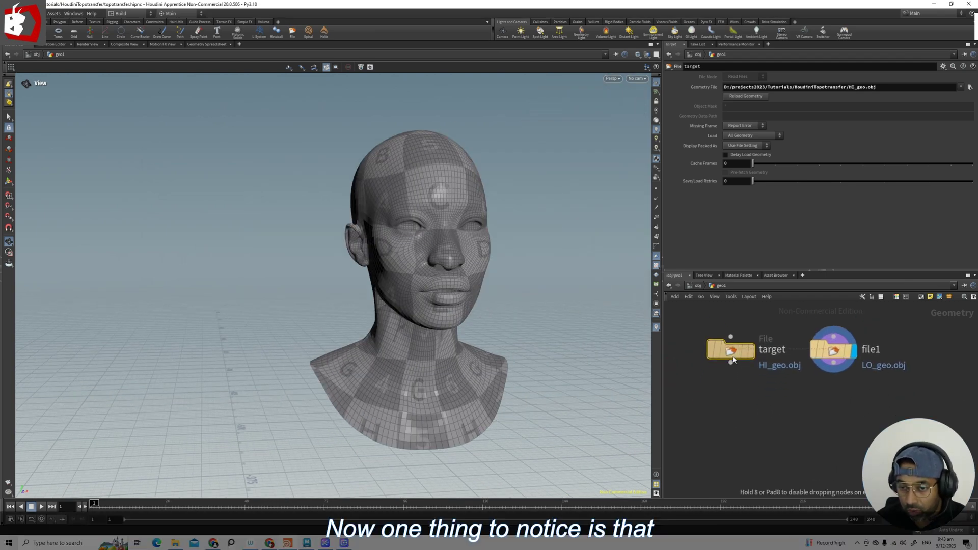
middle_drag(779, 425, 757, 411)
key(Tab)
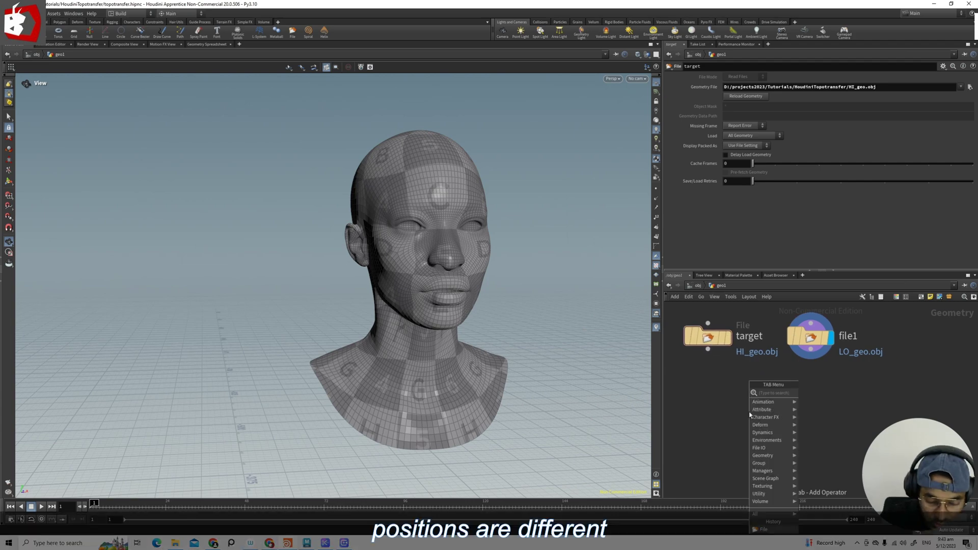
text(tra)
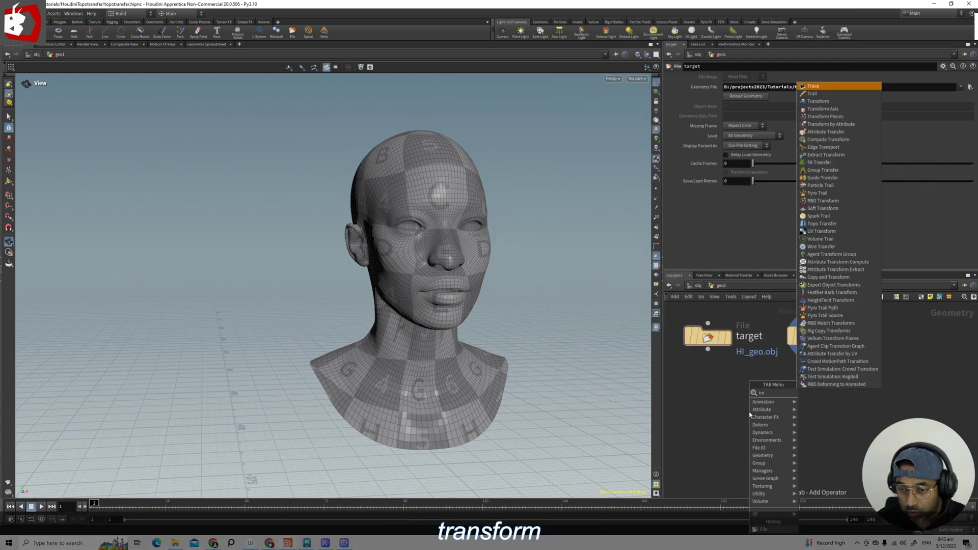
click(818, 101)
click(742, 396)
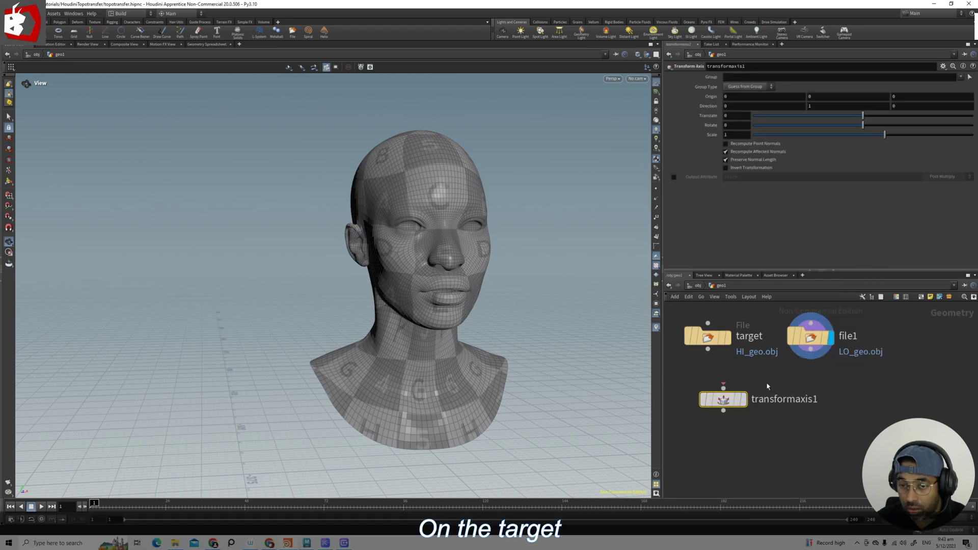
Connect the target node's output to the Transform Axis node's input and space that node further below target.
middle_drag(706, 334, 752, 329)
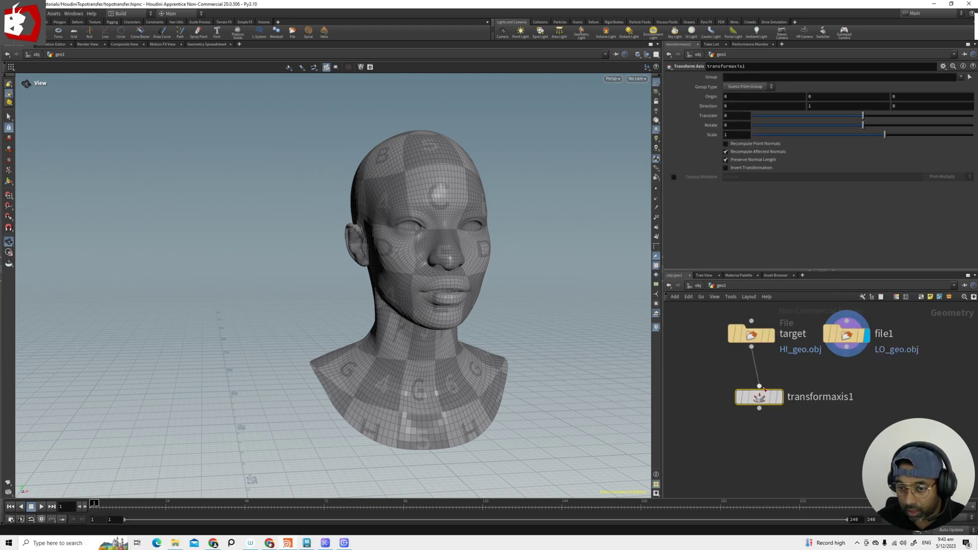
drag(768, 402, 761, 430)
middle_drag(804, 388, 783, 391)
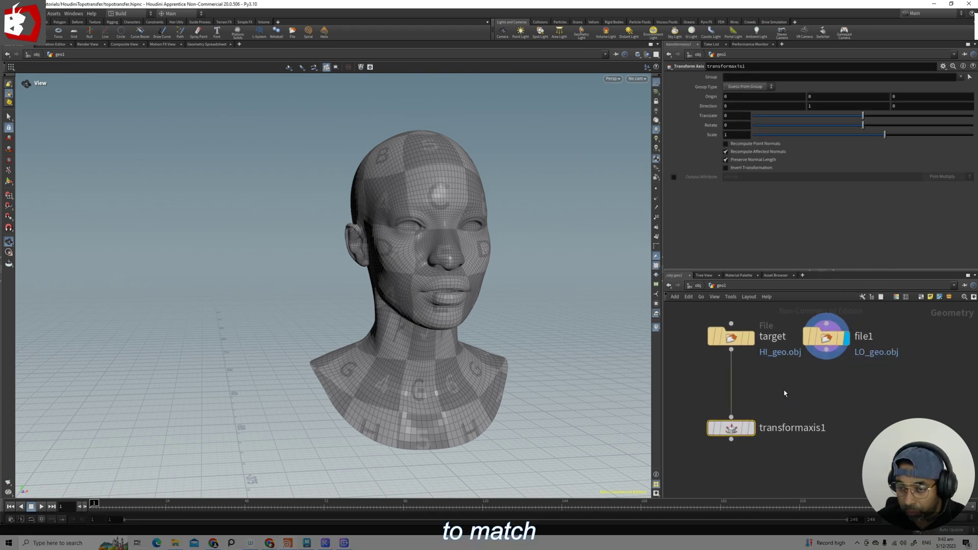
click(826, 338)
drag(732, 428, 744, 430)
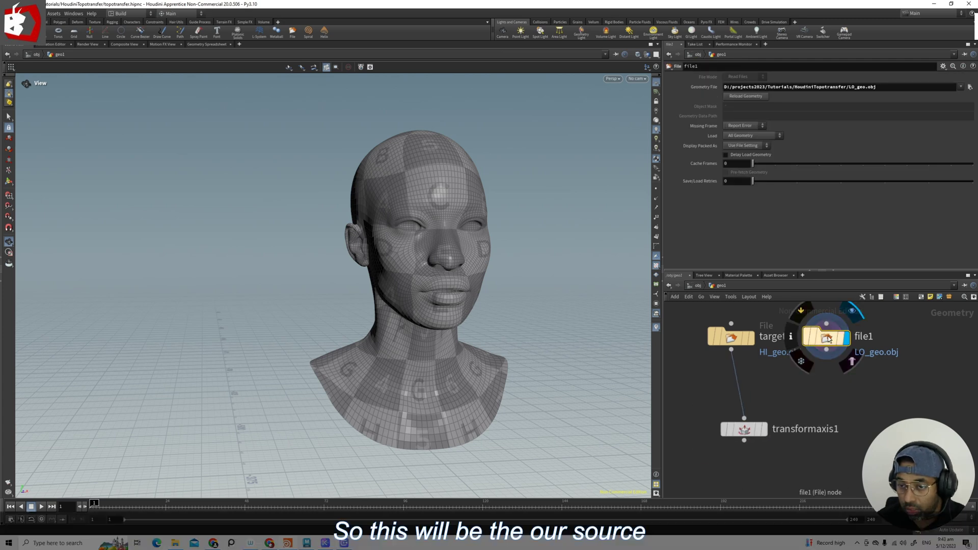
Rename the File node that loads LO_geo.obj to source.
double_click(869, 337)
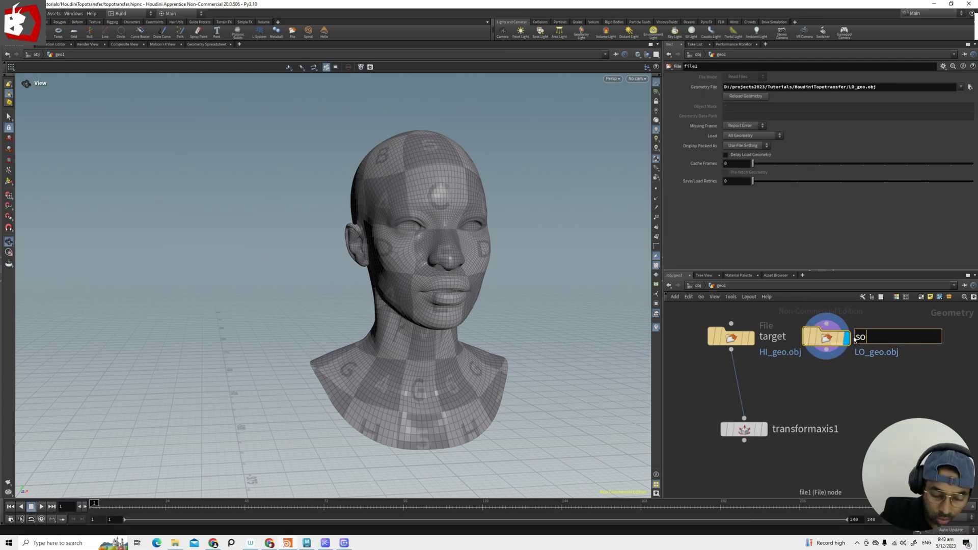
text(source)
key(Return)
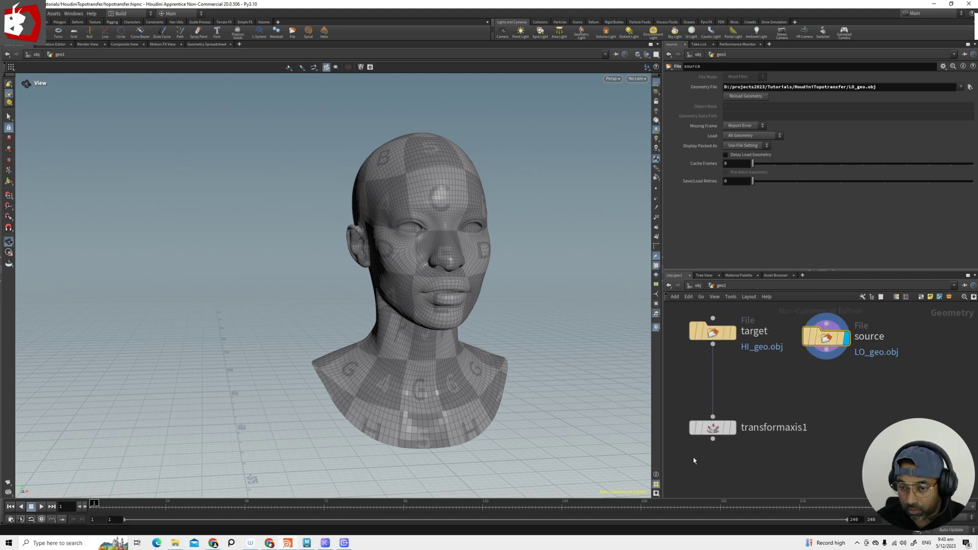
Replace the Transform Axis node with a Transform node connected to the target node's output.
click(745, 429)
key(Delete)
key(Tab)
text(trans)
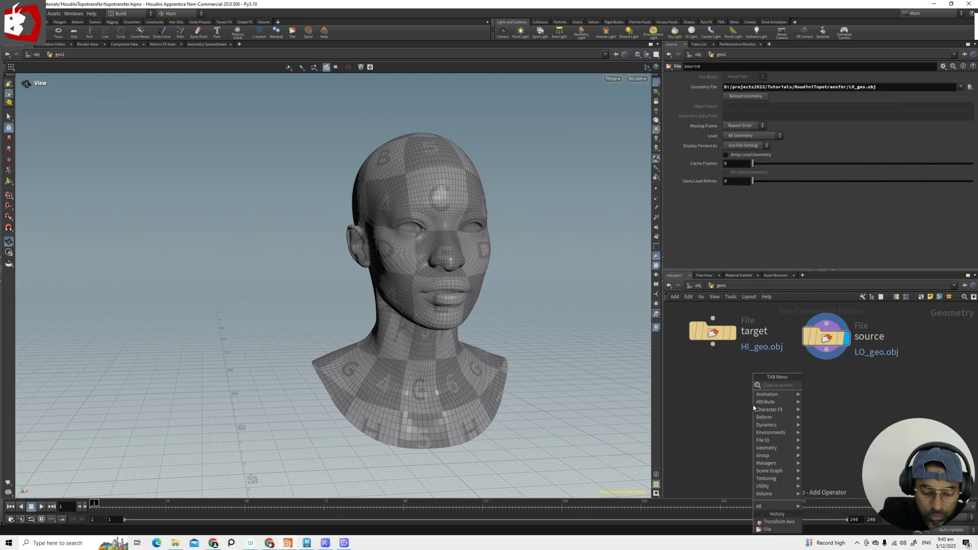
click(822, 155)
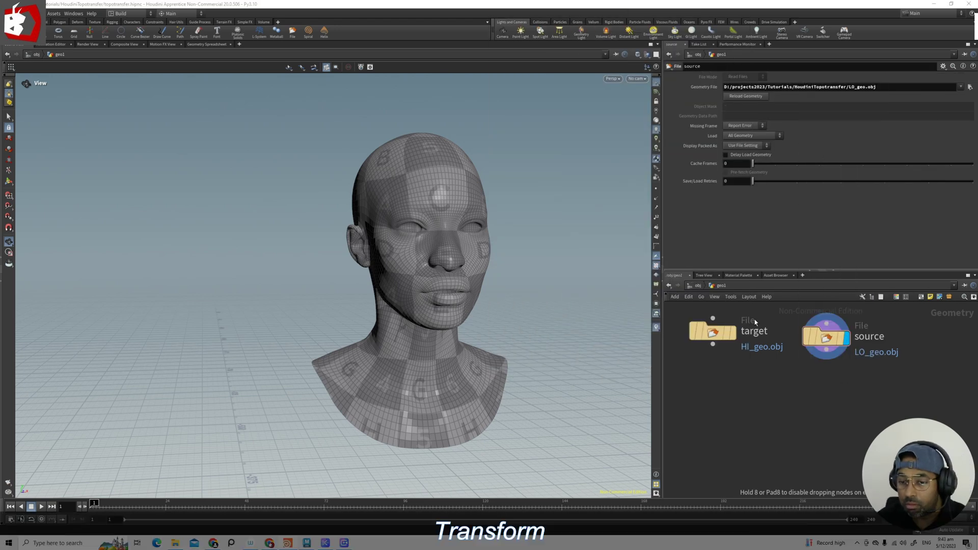
click(712, 384)
drag(728, 426, 737, 434)
Template the source node and display the Transform node so both heads show in the viewport.
mouse_move(847, 341)
right_drag(365, 367, 384, 343)
middle_drag(384, 343, 440, 308)
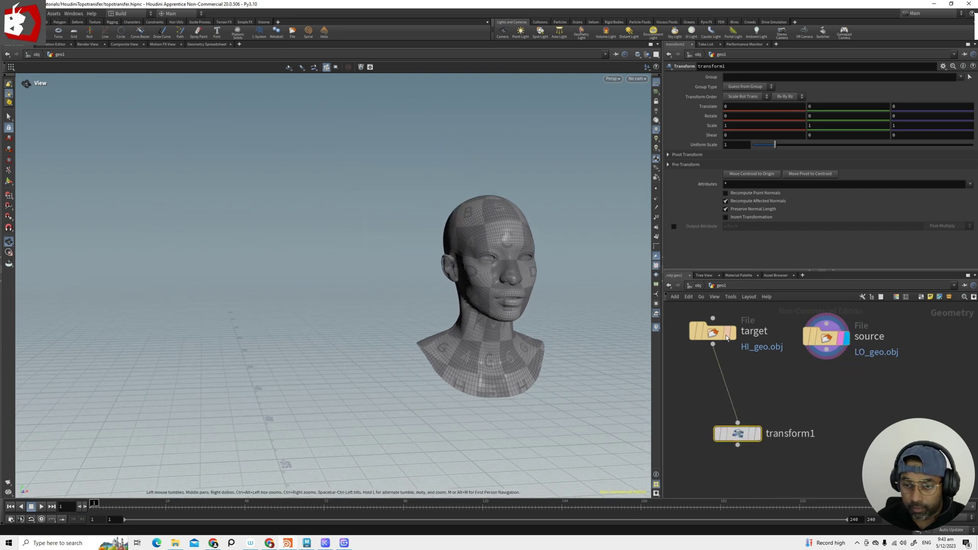
click(758, 434)
right_drag(475, 358, 72, 232)
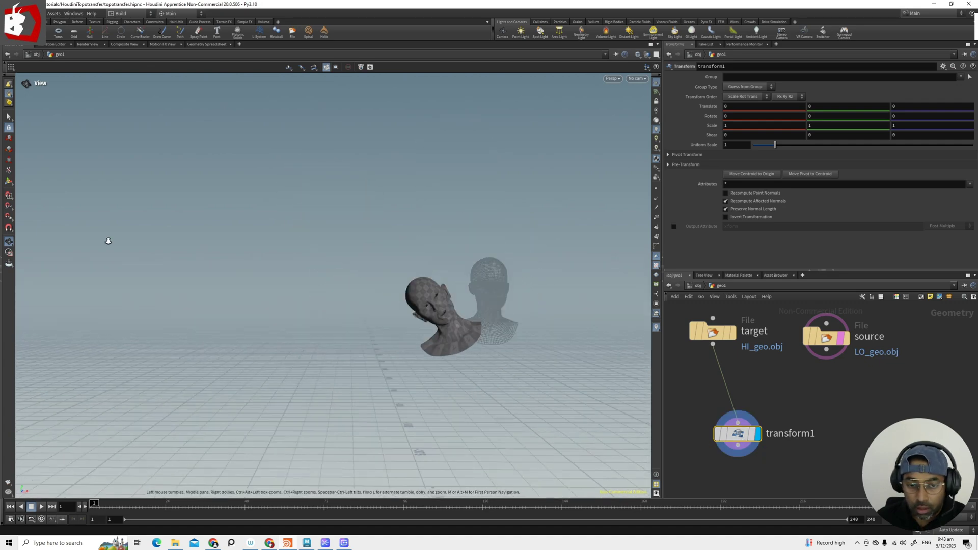
middle_drag(428, 420, 377, 346)
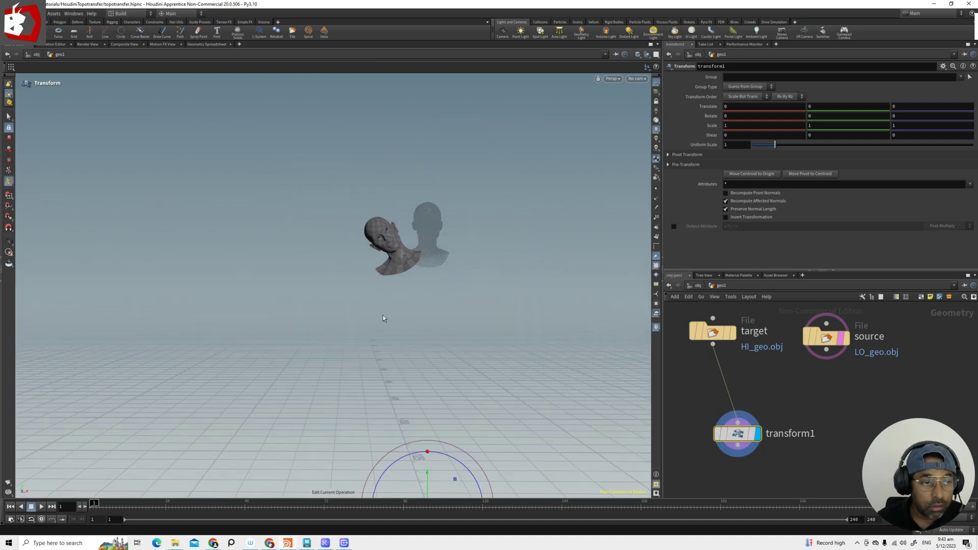
alt+middle_drag(433, 378, 414, 297)
alt+drag(414, 297, 408, 344)
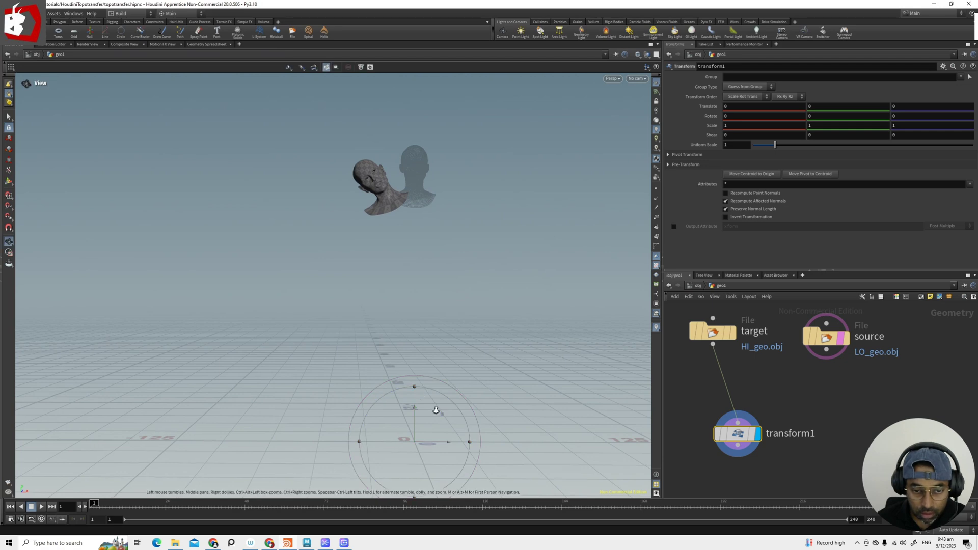
alt+middle_drag(406, 397, 415, 411)
alt+drag(441, 382, 431, 407)
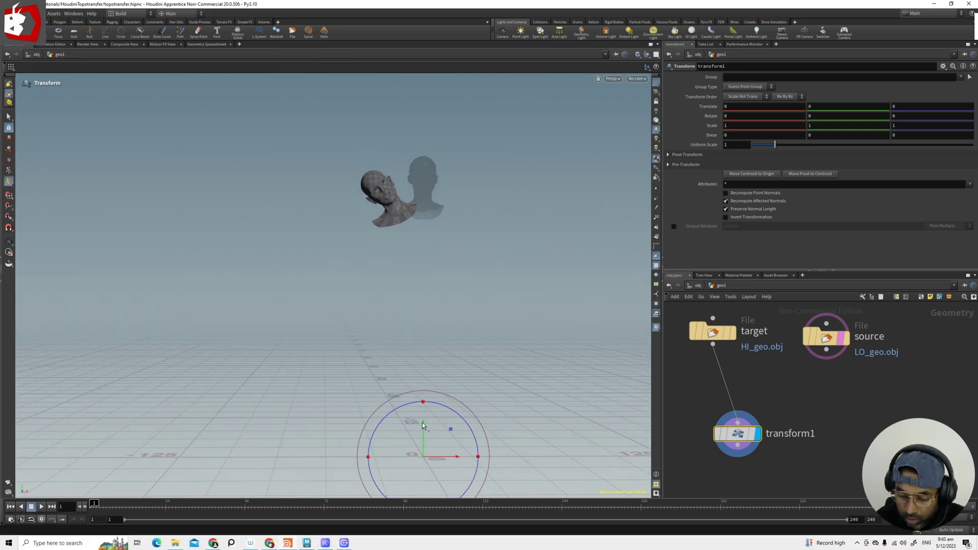
Reposition the Transform node's pivot from the origin onto the tilted sculpted head without moving the geometry.
key(Insert)
drag(423, 411, 401, 130)
key(Insert)
alt+drag(441, 247, 454, 306)
alt+middle_drag(453, 306, 453, 371)
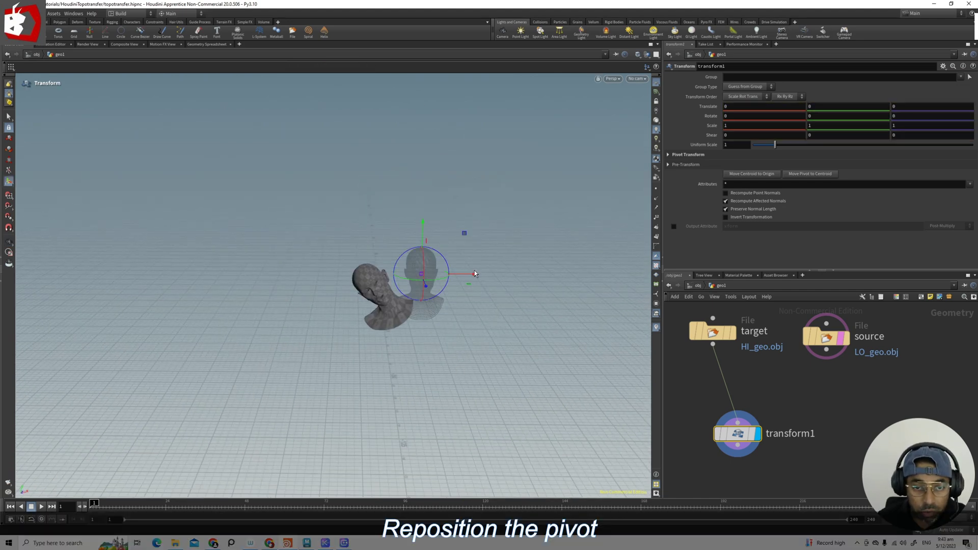
drag(474, 275, 426, 276)
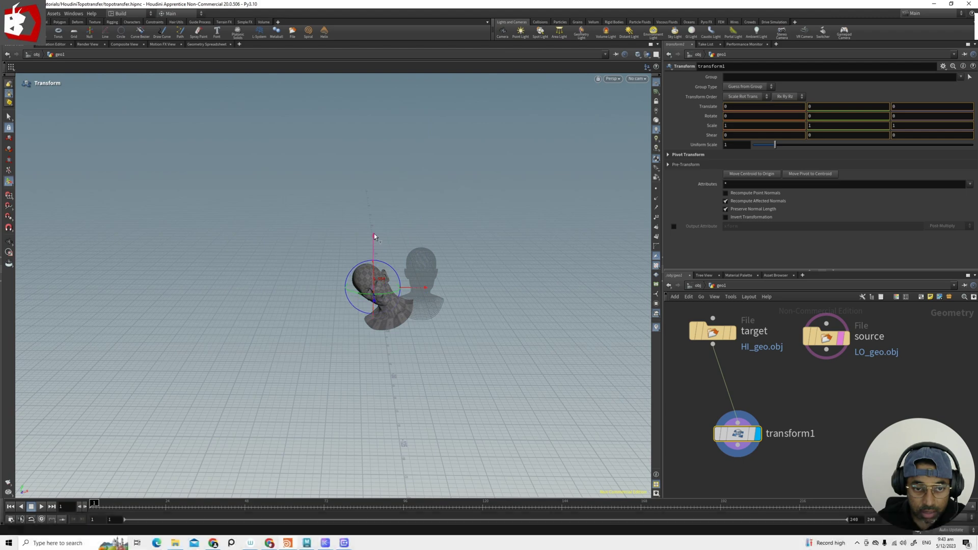
alt+drag(368, 306, 355, 277)
alt+right_drag(356, 277, 460, 346)
key(Insert)
Move the sculpted head over the templated head, about 21.5, 6.4, -1.3, and rotate it about -38.6 degrees around Z.
drag(357, 326, 587, 387)
drag(410, 318, 397, 306)
alt+drag(586, 352, 421, 341)
key(ctrl+z)
alt+right_drag(421, 342, 438, 393)
alt+middle_drag(359, 382, 363, 414)
alt+drag(362, 414, 471, 395)
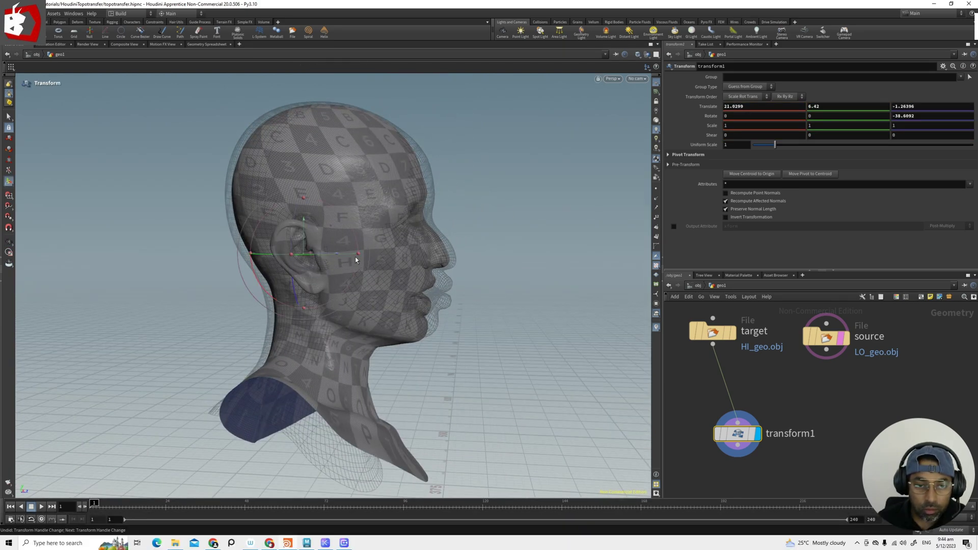
alt+drag(374, 279, 447, 272)
alt+middle_drag(447, 272, 453, 331)
mouse_move(453, 332)
alt+mouse_down()
mouse_move(520, 361)
mouse_move(455, 339)
mouse_move(470, 336)
alt+mouse_up()
Add a Topo Transfer node to the network below the Transform node.
scroll(829, 438, down, 3)
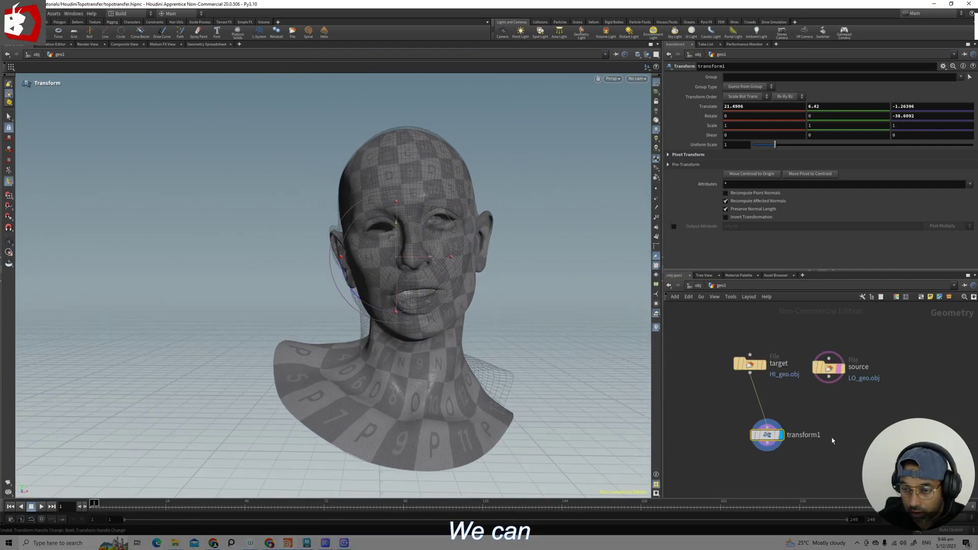
middle_drag(829, 446, 804, 436)
scroll(804, 436, up, 1)
scroll(804, 436, up, 3)
key(Tab)
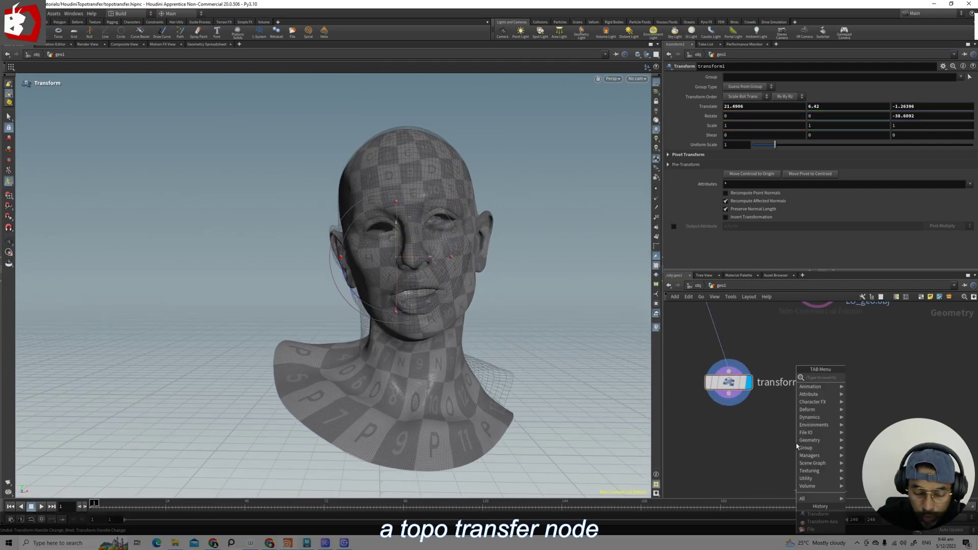
text(topo)
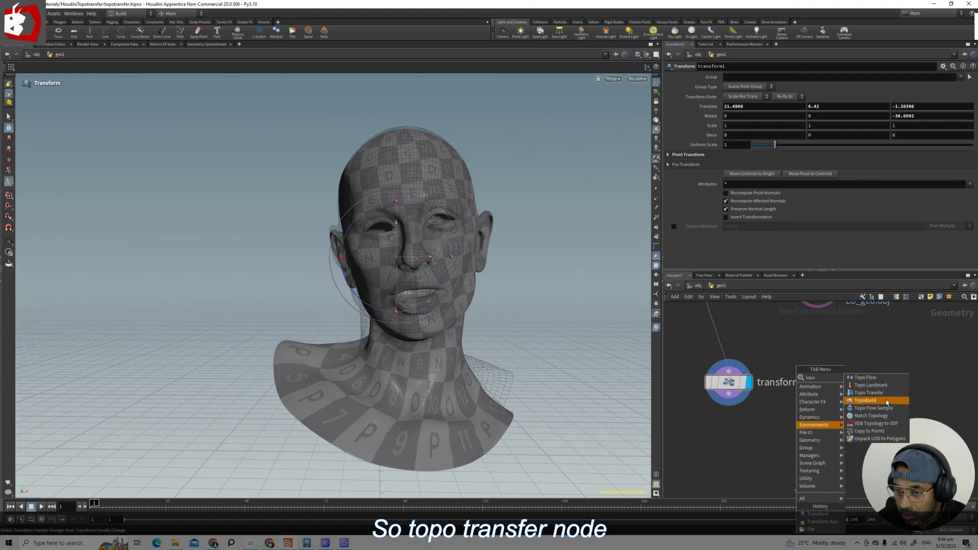
click(878, 397)
click(792, 448)
Arrange the network with the Transform node under target and the Topo Transfer node below it.
scroll(784, 395, down, 3)
scroll(753, 426, up, 3)
drag(744, 370, 724, 339)
middle_drag(761, 381, 748, 438)
drag(792, 487, 789, 455)
middle_drag(845, 470, 832, 439)
middle_drag(726, 338, 755, 374)
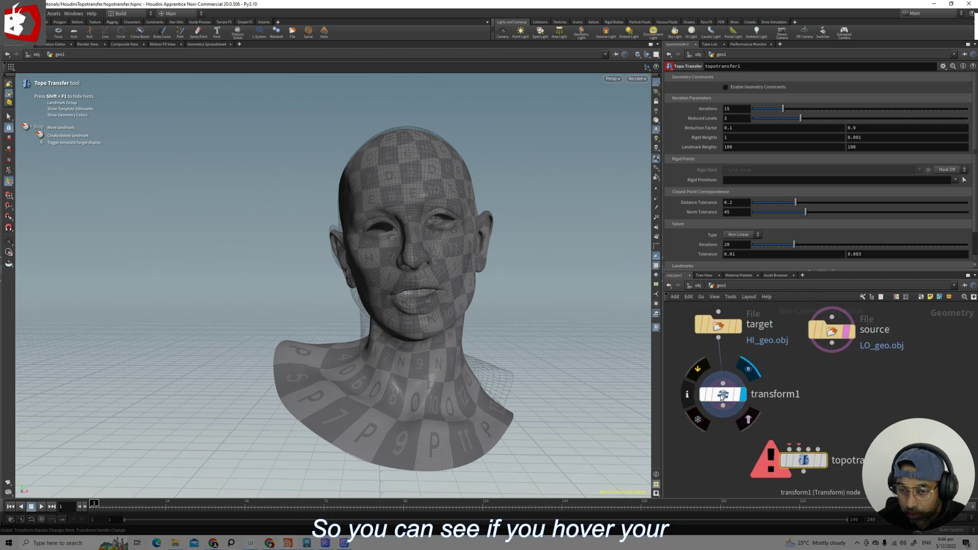
drag(724, 394, 719, 381)
Widen the network area and connect the Transform node's output to the Topo Transfer node's Target Mesh input.
scroll(762, 424, up, 3)
middle_drag(791, 431, 760, 369)
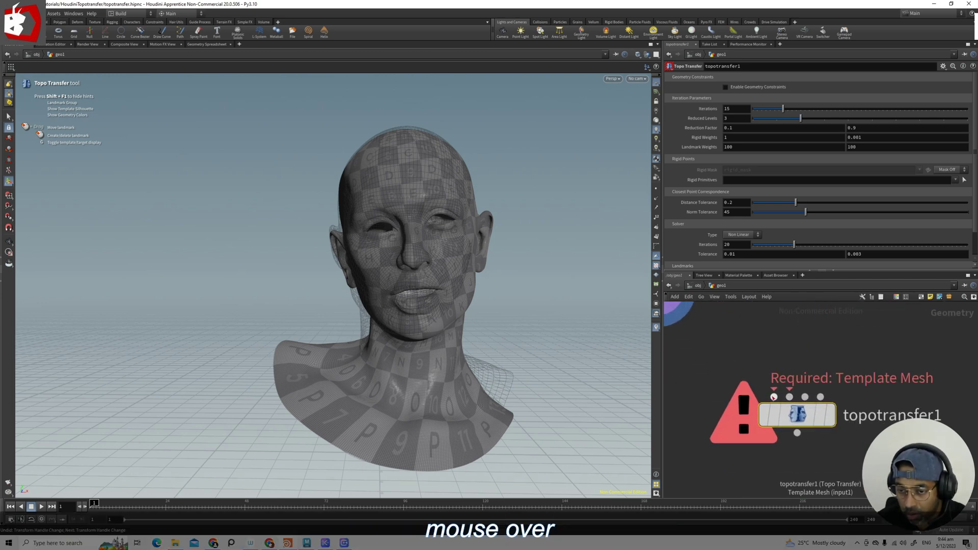
mouse_move(789, 398)
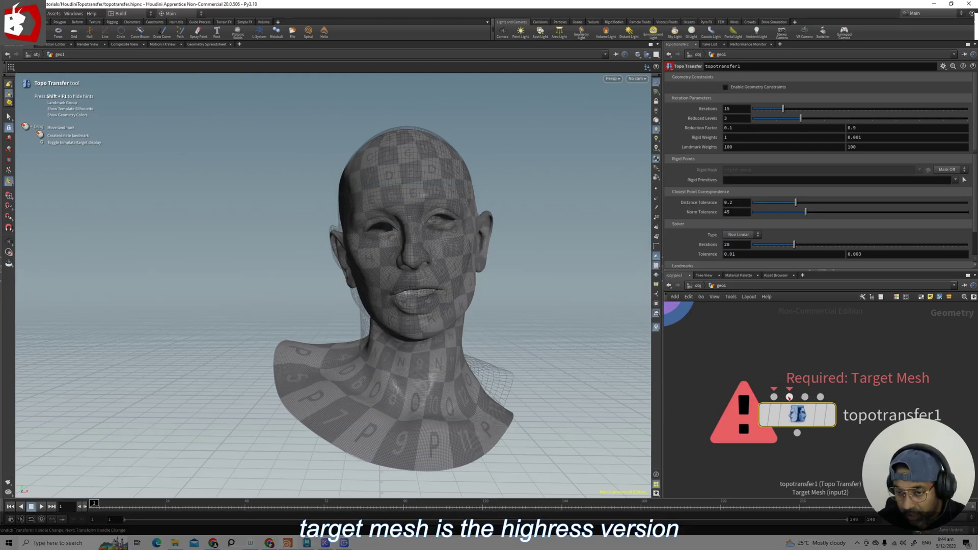
middle_drag(747, 340, 744, 373)
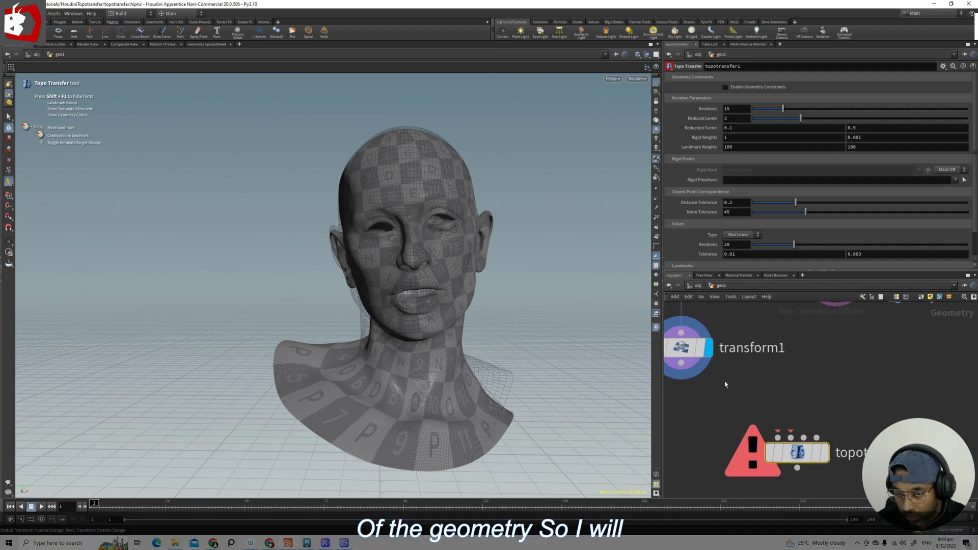
drag(663, 369, 584, 368)
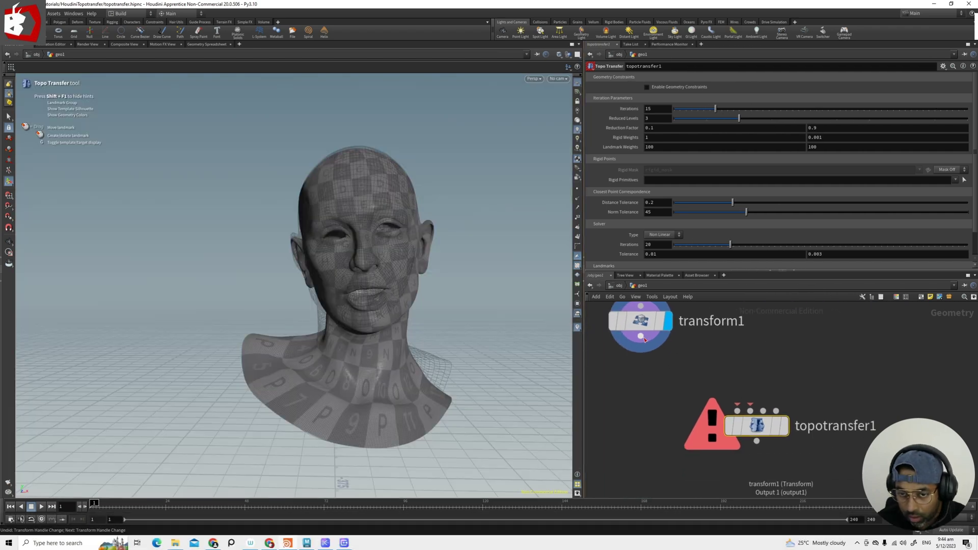
drag(641, 336, 750, 410)
Connect the source node's output to the Topo Transfer node's Template Mesh input.
scroll(748, 343, down, 3)
middle_drag(747, 343, 744, 404)
scroll(775, 356, up, 3)
click(765, 341)
middle_drag(707, 455, 741, 351)
click(732, 409)
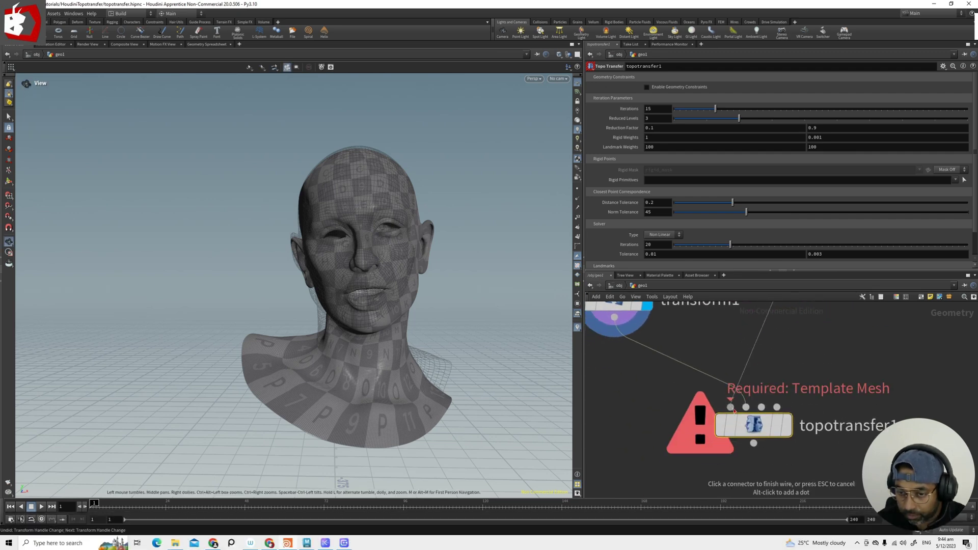
Turn off the source node's template display and show that node as the viewport geometry.
scroll(782, 370, down, 3)
middle_drag(801, 361, 788, 386)
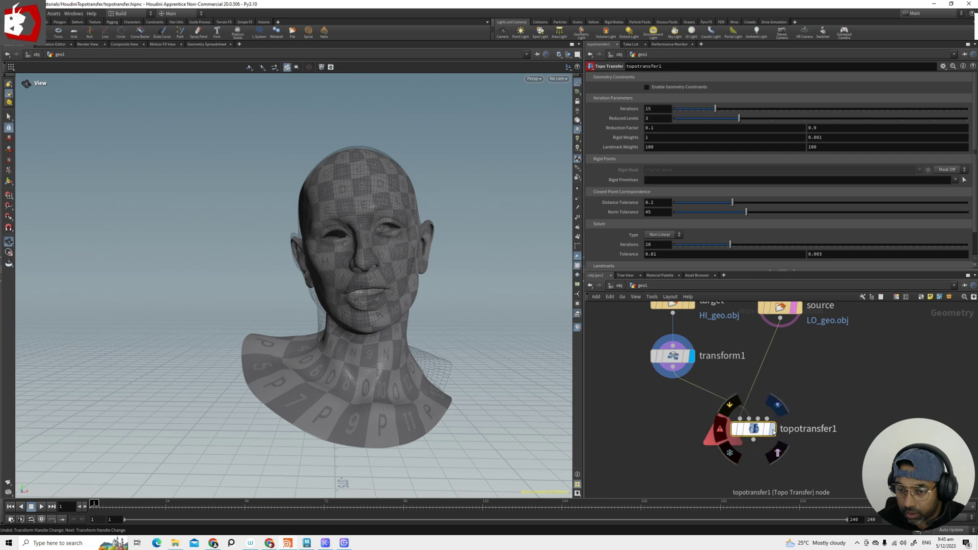
scroll(784, 319, down, 1)
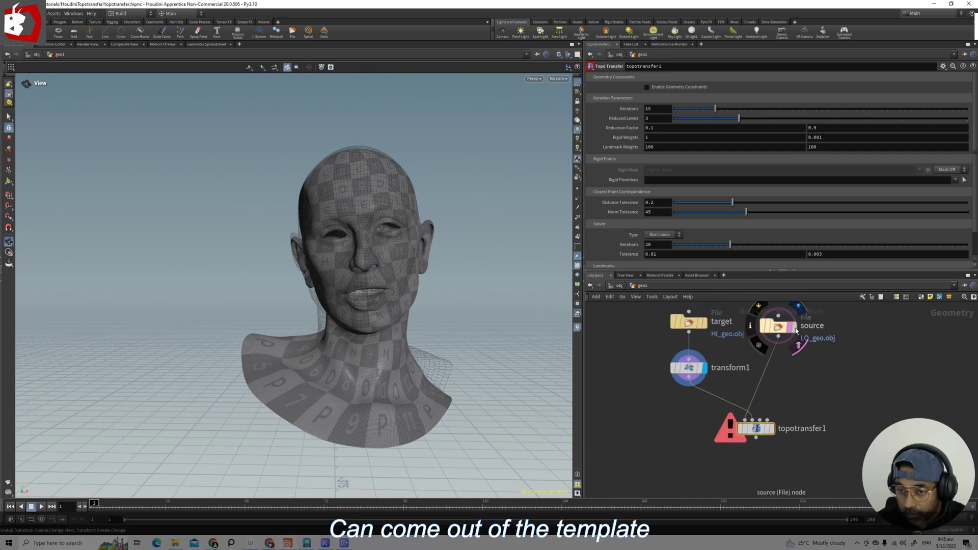
click(795, 328)
drag(457, 368, 483, 370)
Add one landmark group to the Topo Transfer node and start editing group1.
middle_drag(803, 417, 797, 353)
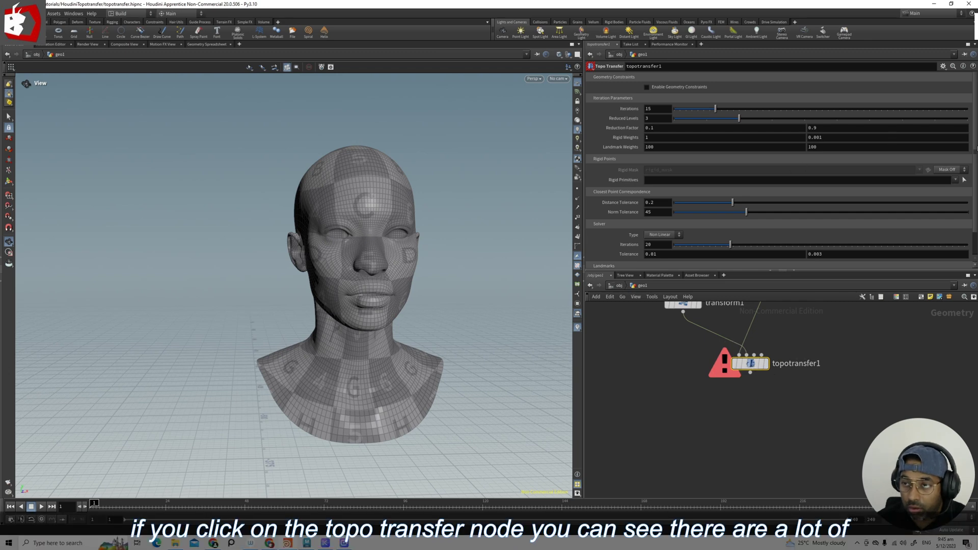
mouse_move(977, 147)
mouse_down()
mouse_move(977, 173)
mouse_move(976, 130)
mouse_up()
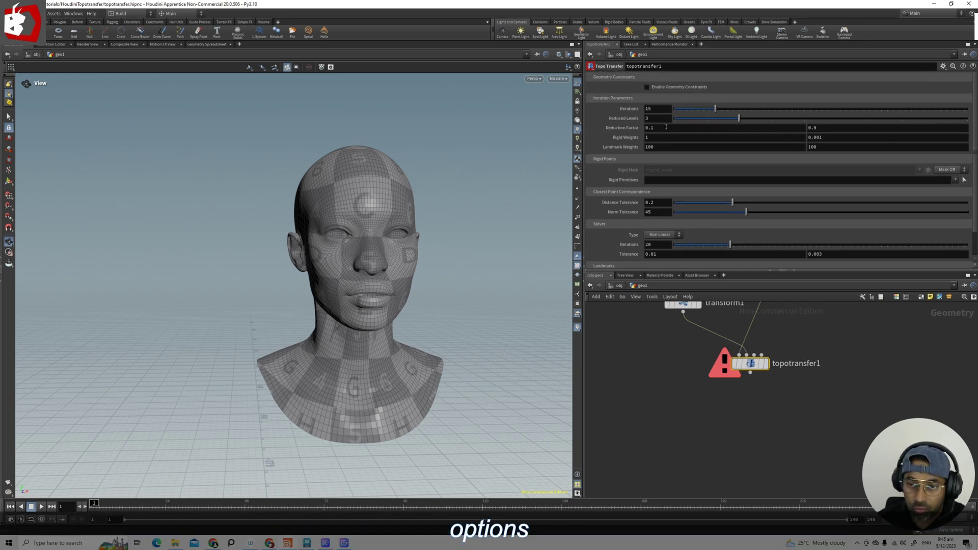
scroll(708, 180, down, 1)
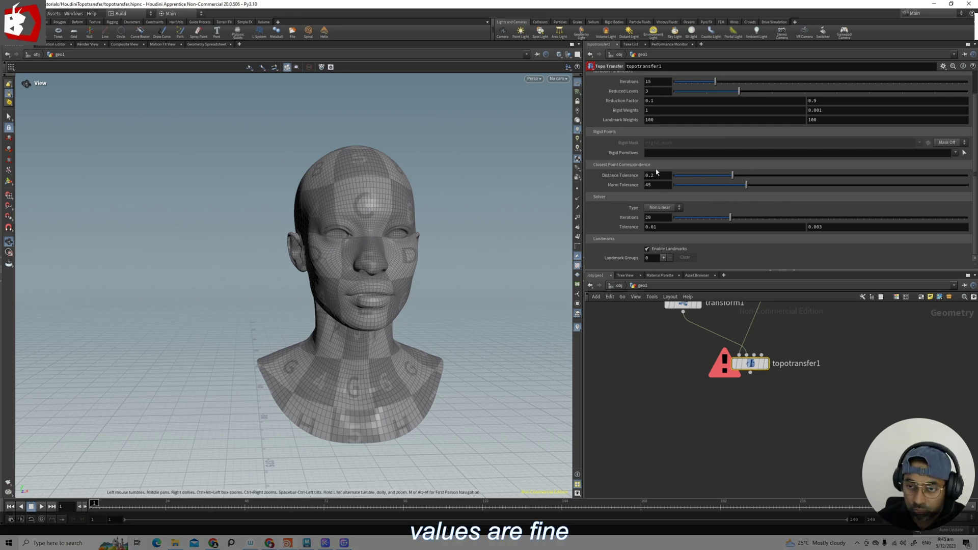
click(664, 259)
scroll(784, 217, down, 3)
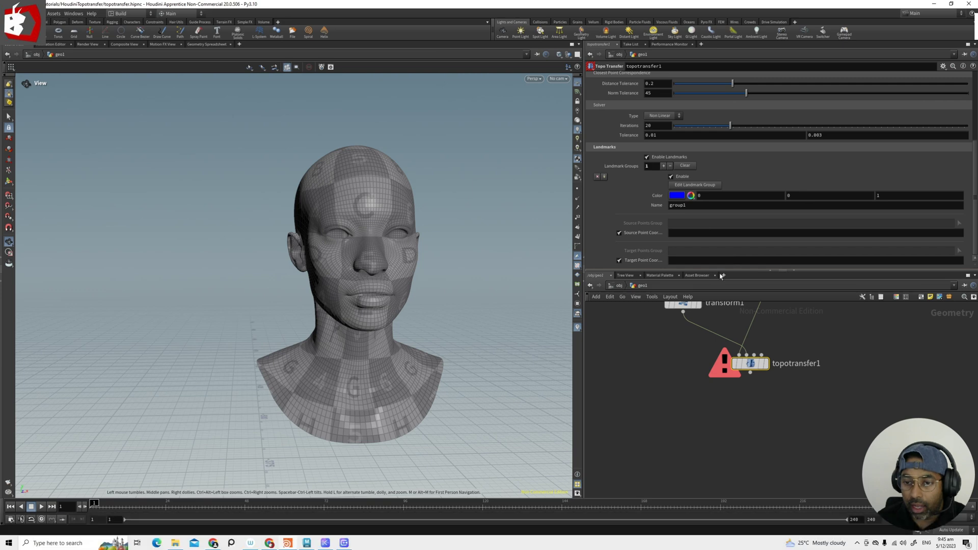
drag(723, 273, 722, 317)
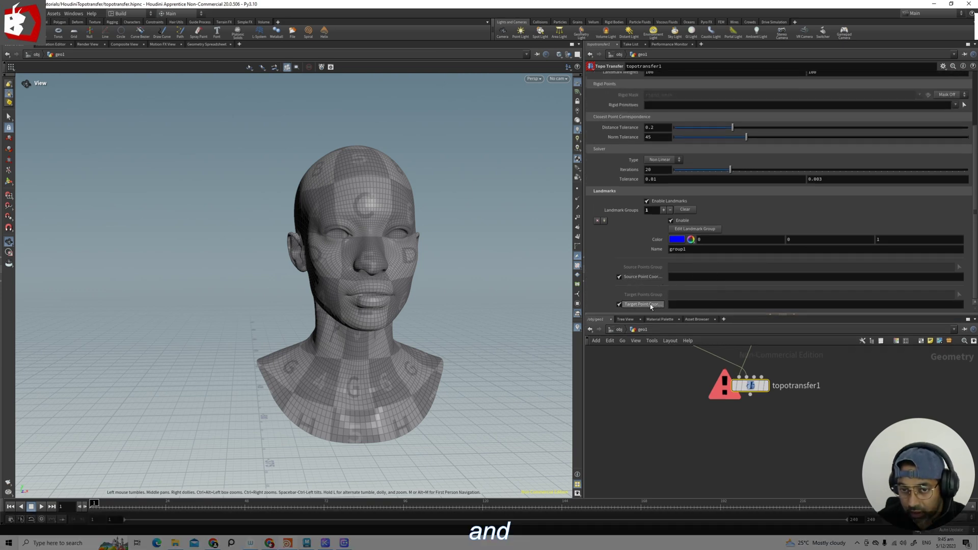
click(702, 249)
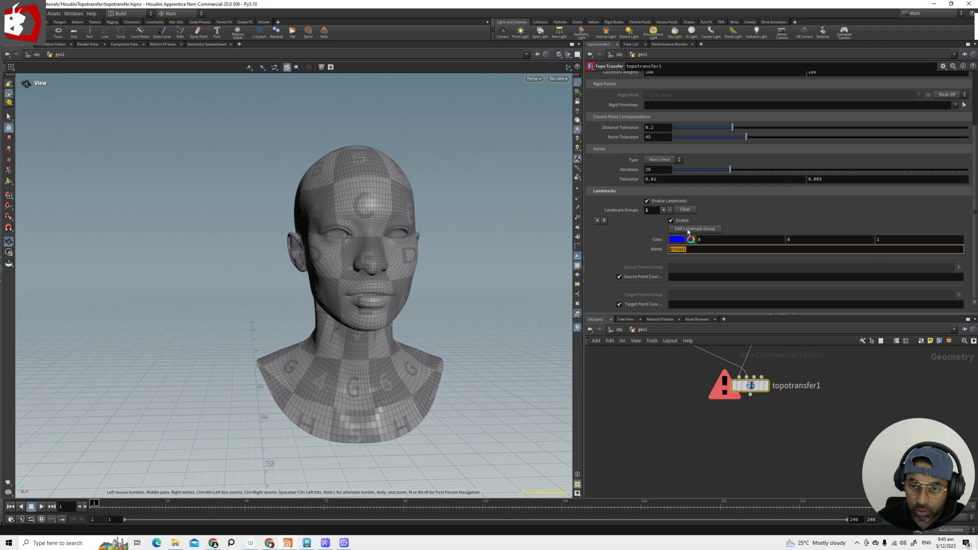
click(706, 232)
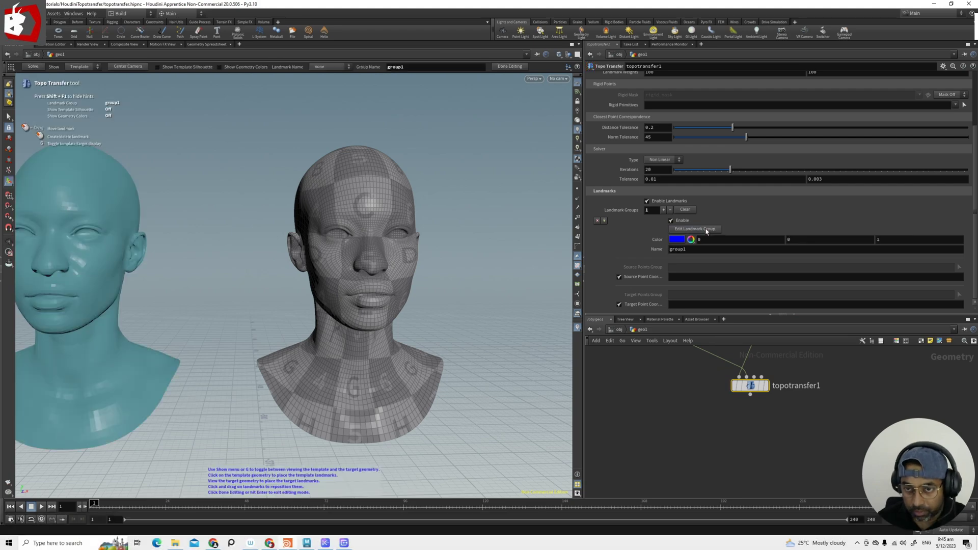
Examine the teal template head and the output head beside it, then frame the template's face.
middle_drag(402, 319, 514, 310)
scroll(396, 302, up, 3)
middle_drag(396, 302, 349, 301)
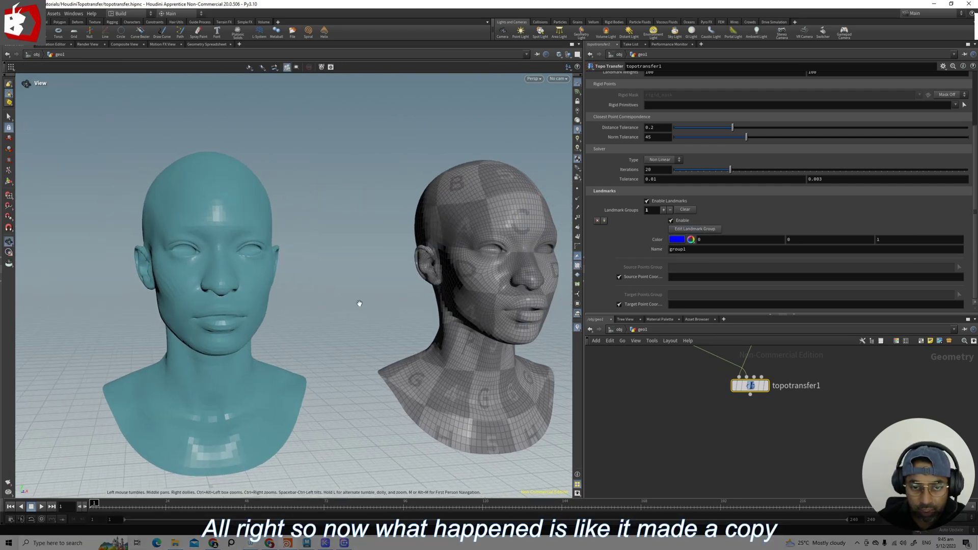
alt+drag(316, 296, 280, 286)
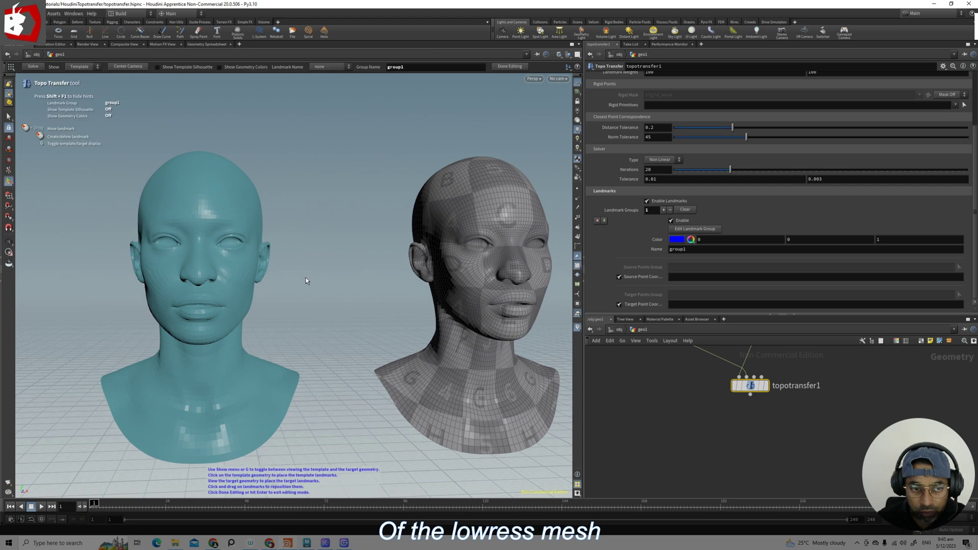
mouse_move(351, 297)
alt+mouse_down()
mouse_move(334, 303)
mouse_move(362, 297)
mouse_move(343, 288)
alt+mouse_up()
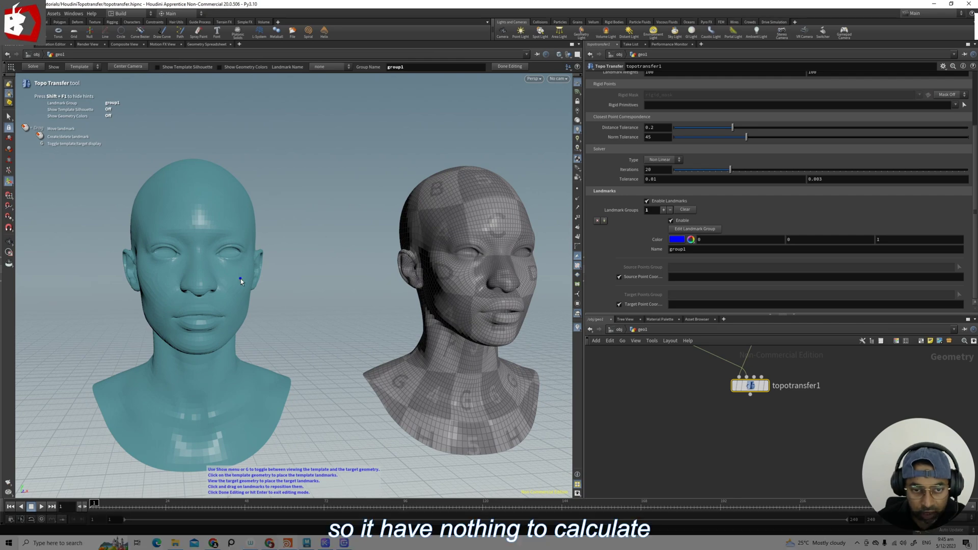
alt+drag(490, 300, 506, 275)
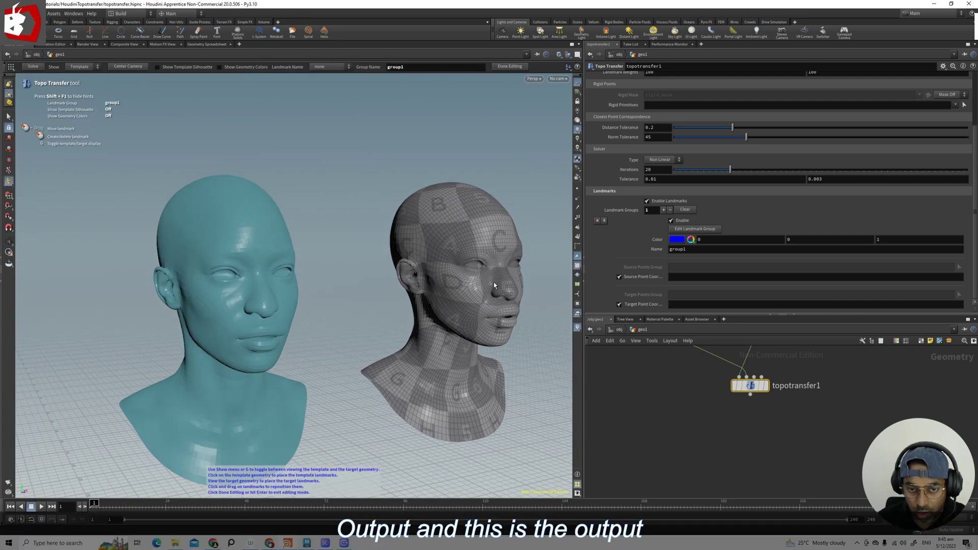
alt+drag(383, 285, 354, 284)
alt+middle_drag(311, 275, 343, 264)
alt+drag(343, 265, 363, 279)
alt+right_drag(362, 280, 373, 282)
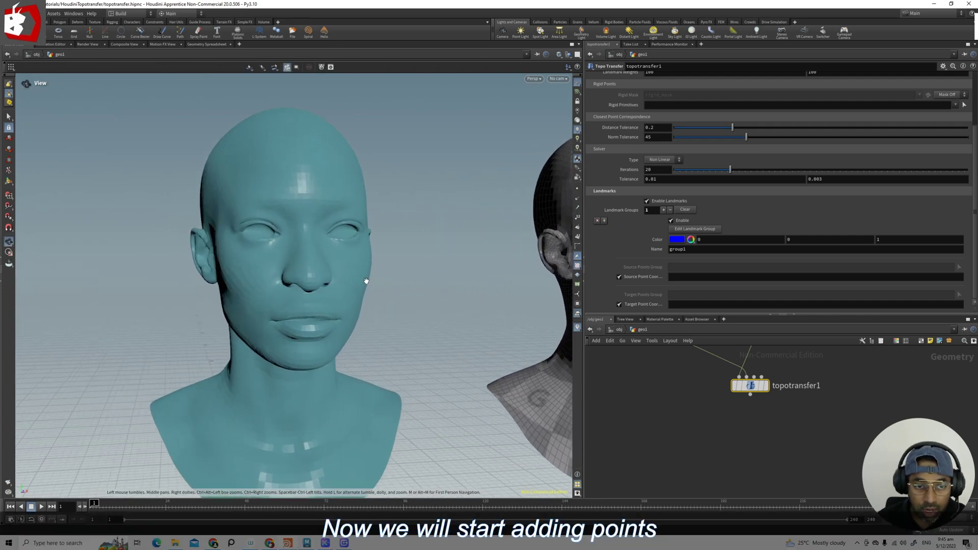
Place the first landmark on the tip of the template head's nose.
alt+drag(373, 282, 338, 267)
alt+right_drag(339, 267, 437, 310)
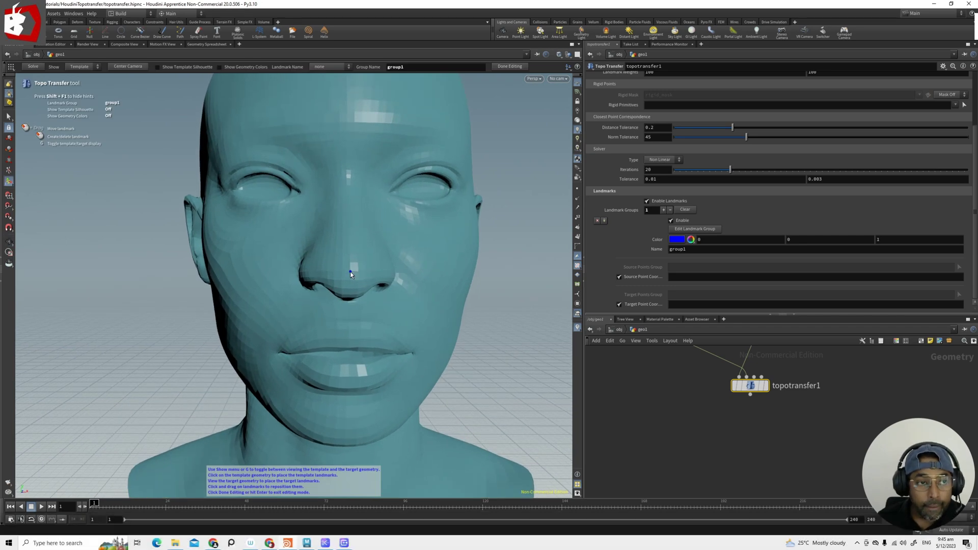
key(Escape)
drag(430, 323, 394, 268)
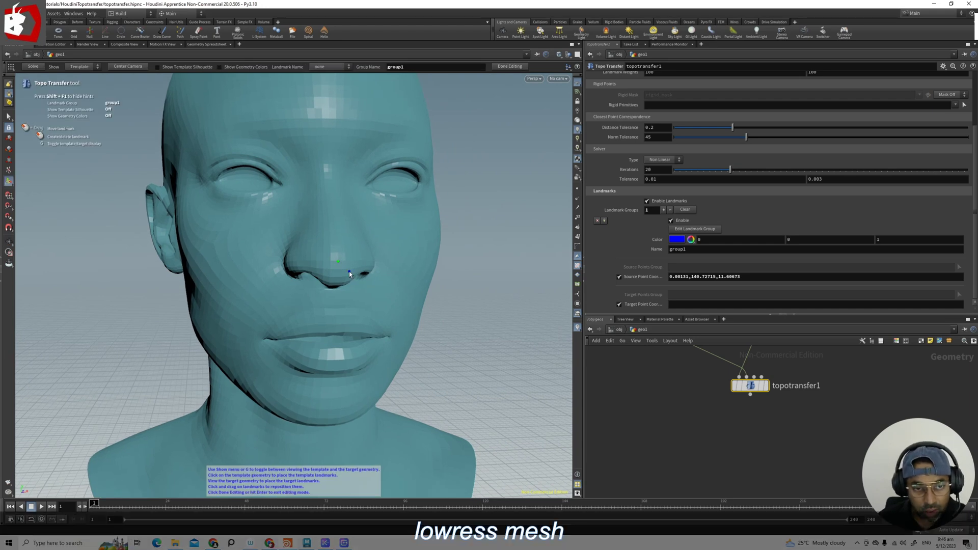
Show the target sculpt and place the matching landmark on the tip of its nose.
key(g)
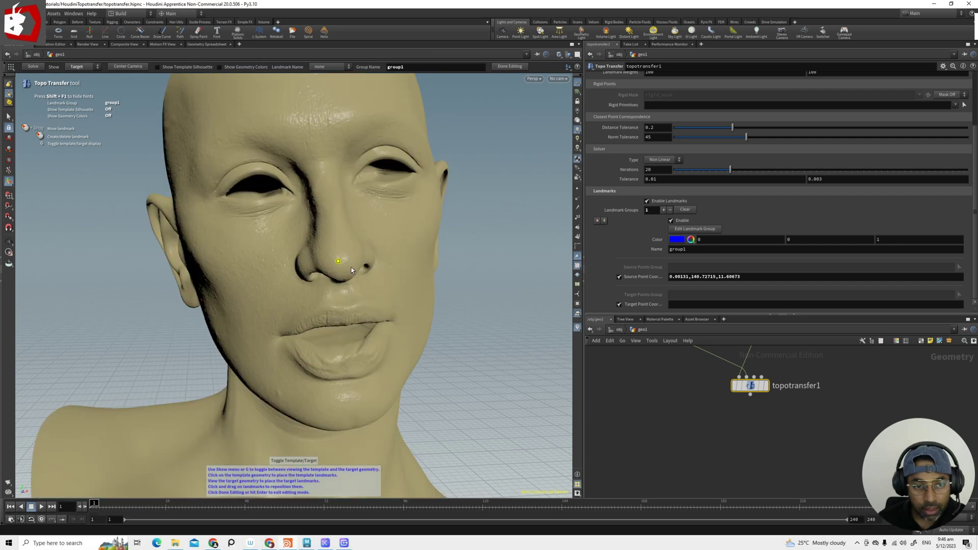
mouse_move(424, 313)
alt+mouse_down()
mouse_move(488, 306)
mouse_move(427, 310)
alt+mouse_up()
key(g)
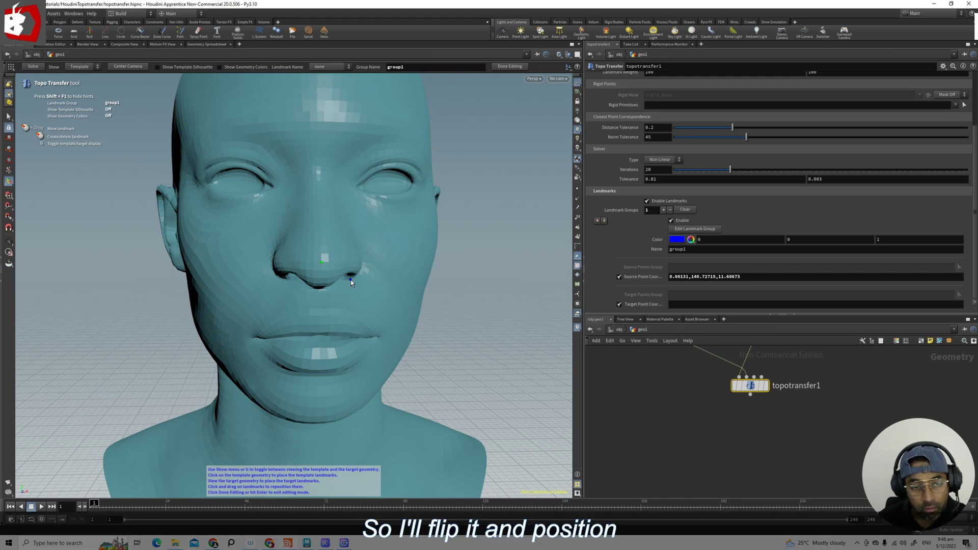
key(g)
alt+drag(483, 294, 492, 328)
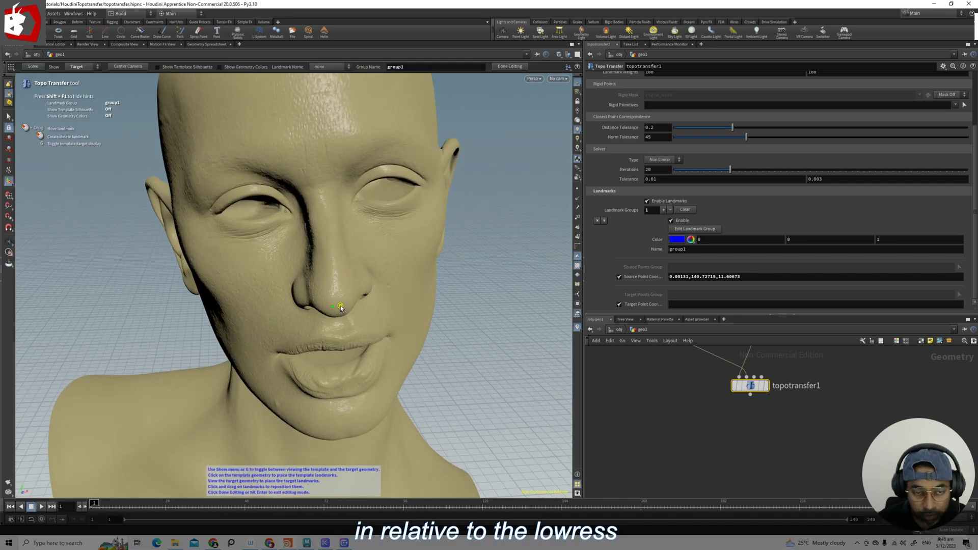
click(341, 308)
Switch back to the template head and place landmarks on its nose bridge and around the eyes.
alt+drag(491, 378, 463, 345)
scroll(449, 336, down, 3)
scroll(342, 284, up, 4)
alt+drag(340, 266, 428, 314)
key(g)
alt+drag(309, 251, 363, 224)
click(344, 232)
mouse_move(282, 266)
alt+mouse_down()
mouse_move(301, 266)
mouse_move(288, 257)
mouse_move(310, 252)
mouse_move(324, 229)
mouse_move(275, 252)
alt+mouse_up()
click(309, 247)
click(290, 238)
click(322, 250)
Place template landmarks around the nostrils, mouth, chin, forehead, ears and crown.
alt+drag(476, 255, 498, 211)
click(328, 276)
alt+drag(420, 293, 448, 277)
alt+drag(388, 301, 294, 277)
key(Return)
alt+drag(419, 289, 426, 268)
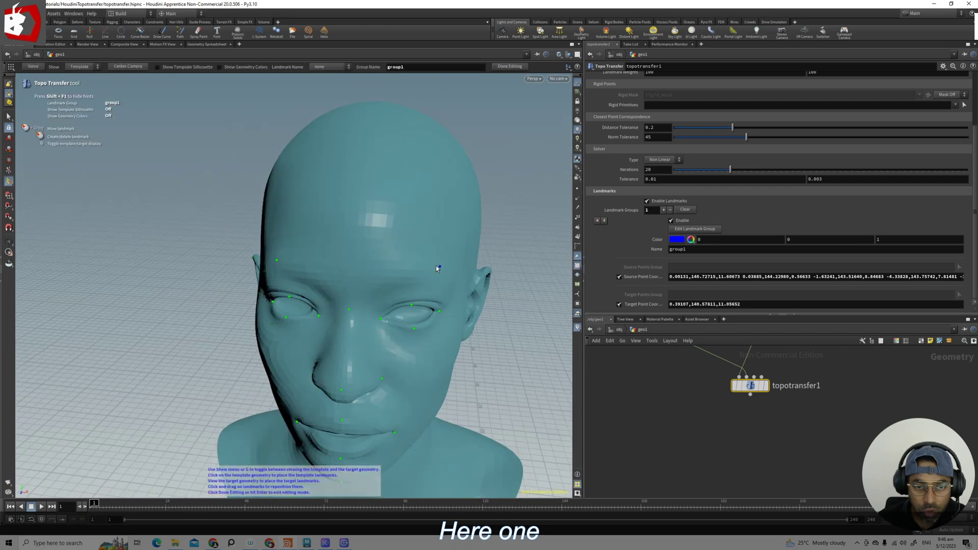
drag(348, 184, 417, 260)
key(Return)
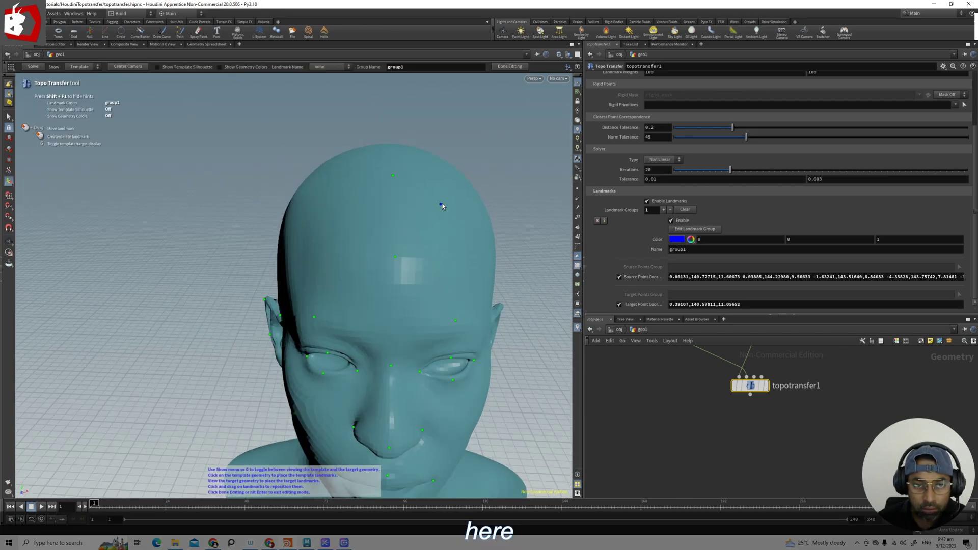
Place template landmarks down the back of the neck to the lower edge of the bust.
key(Escape)
drag(442, 203, 372, 307)
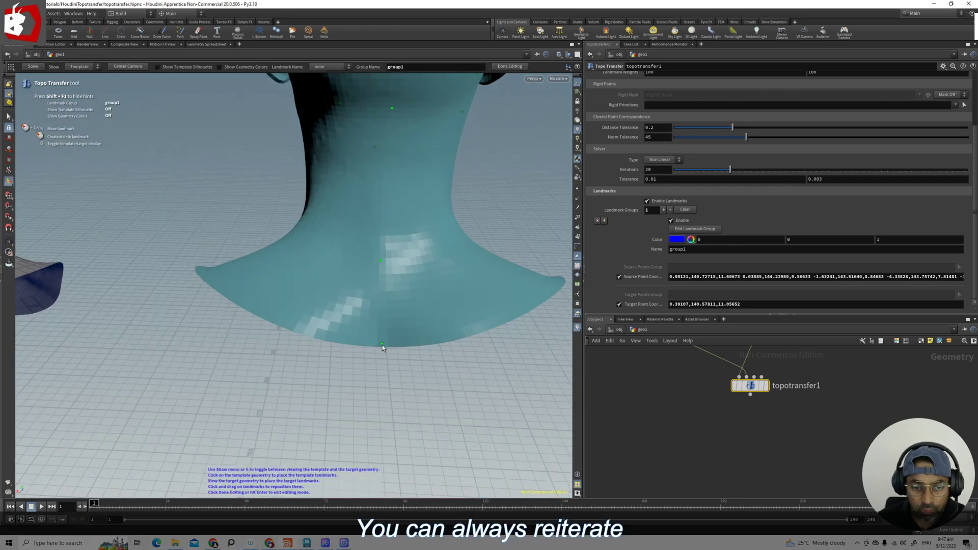
key(Escape)
drag(383, 348, 245, 320)
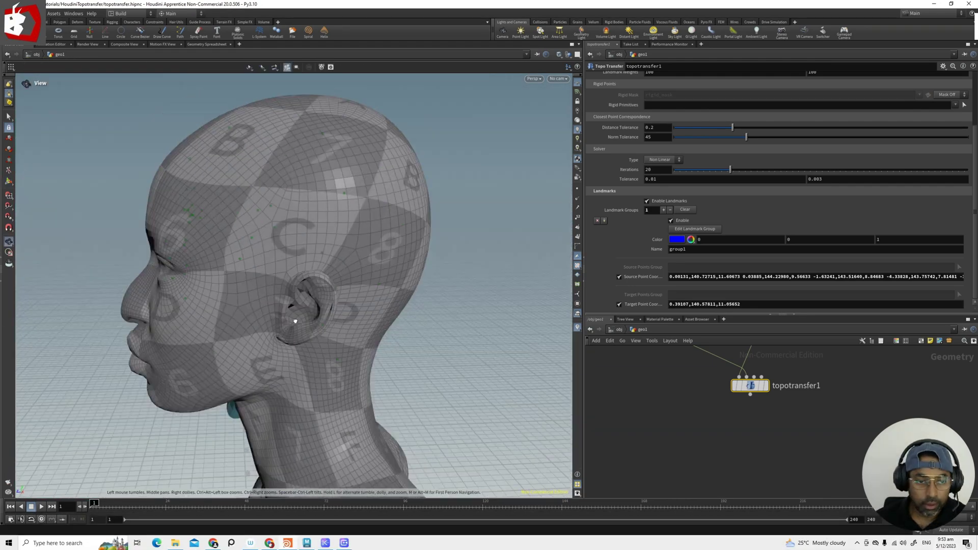
Complete the template's landmarks on the sides of the face, neck, shoulders and chest.
key(g)
drag(288, 310, 266, 370)
key(Escape)
key(Return)
alt+drag(437, 362, 455, 369)
drag(450, 318, 408, 351)
right_drag(288, 286, 364, 285)
middle_drag(365, 286, 316, 353)
drag(380, 340, 384, 370)
drag(439, 387, 296, 329)
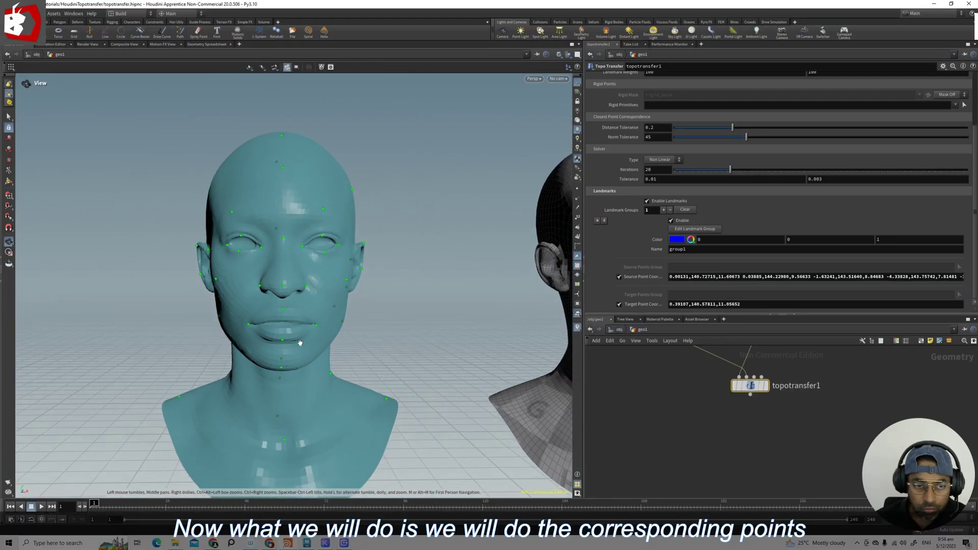
Compare the nose bridge on template and target, and place the matching landmark on the target sculpt.
middle_drag(304, 347, 393, 341)
scroll(393, 341, up, 5)
middle_drag(342, 318, 238, 361)
scroll(238, 361, up, 2)
drag(237, 361, 339, 370)
scroll(370, 379, down, 1)
alt+drag(393, 339, 377, 353)
key(g)
alt+drag(355, 295, 324, 288)
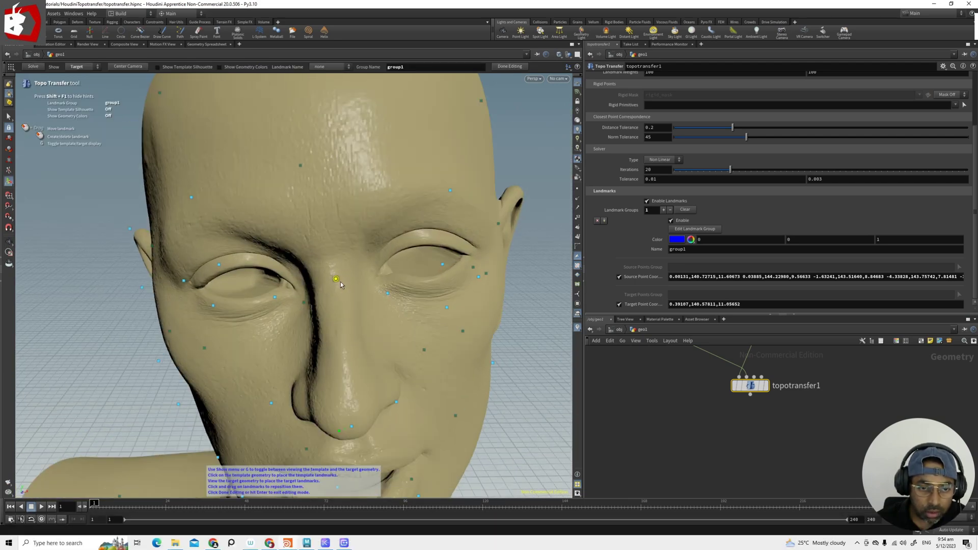
key(g)
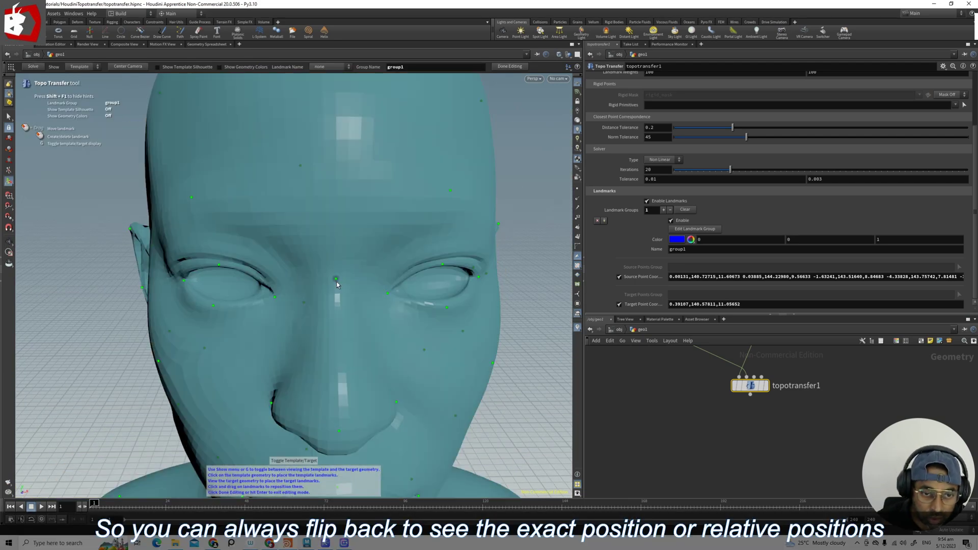
key(g)
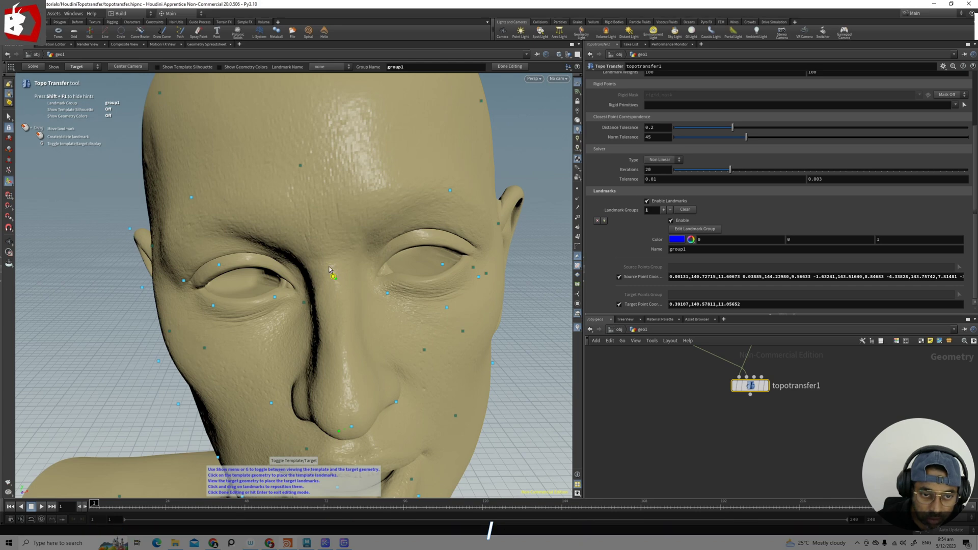
click(329, 266)
Place the matching target landmarks around both eyes of the sculpt.
alt+drag(277, 300, 344, 300)
alt+middle_drag(344, 300, 459, 262)
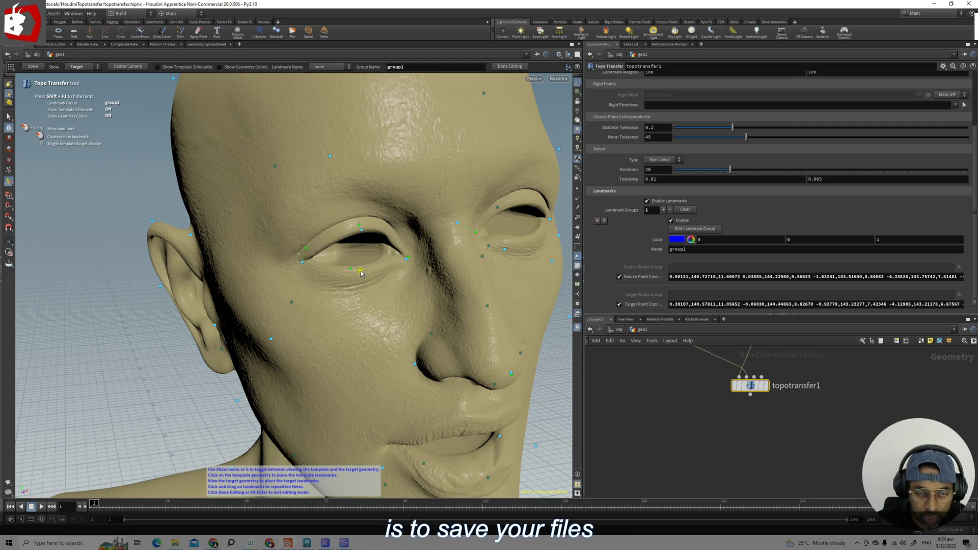
alt+drag(362, 276, 335, 288)
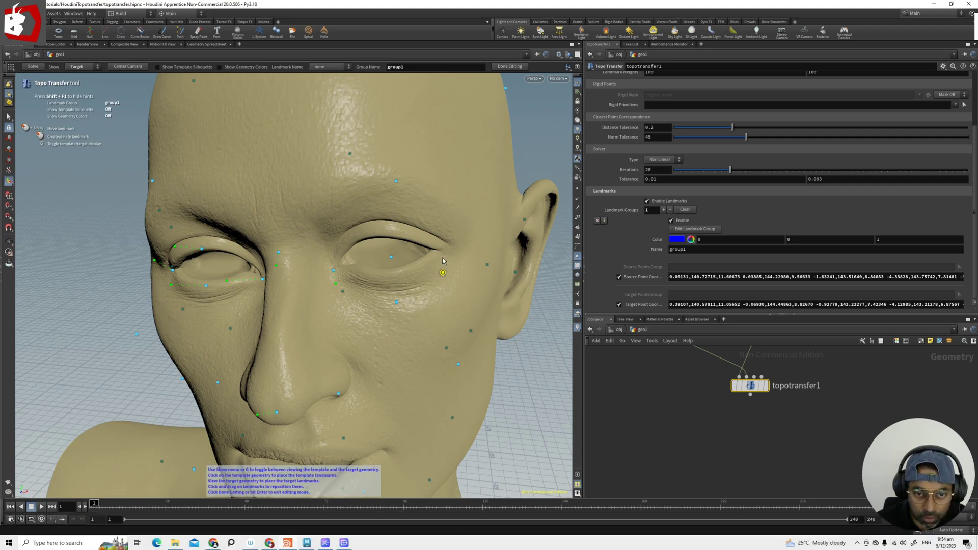
alt+drag(417, 296, 407, 326)
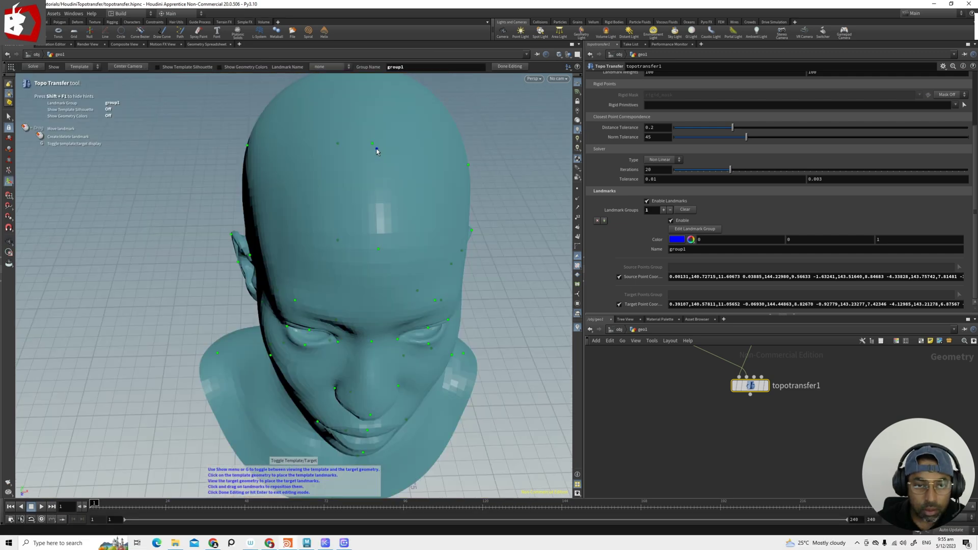
Place the matching target landmarks on the sculpt's forehead and crown, using the template's landmarks as reference.
key(g)
alt+drag(365, 148, 359, 315)
key(Escape)
key(Escape)
drag(364, 358, 424, 353)
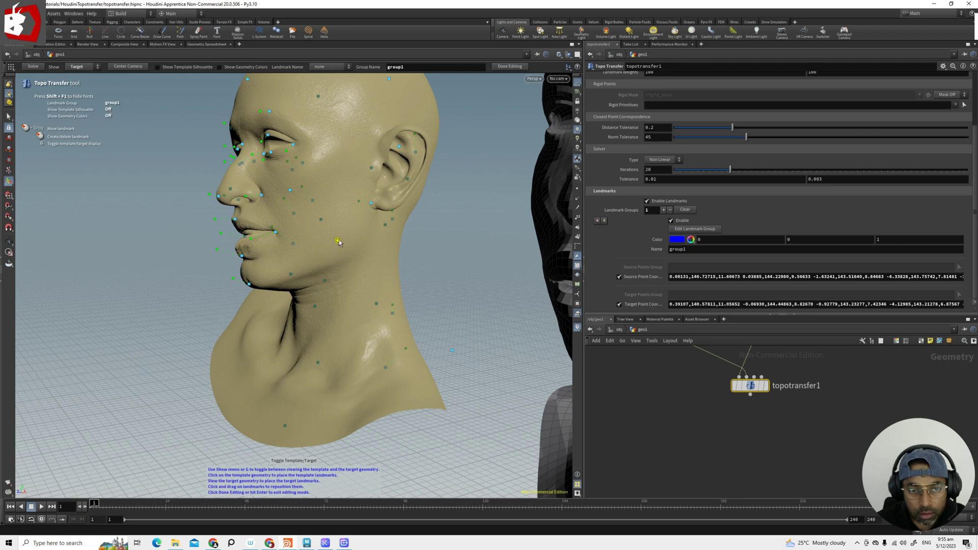
Place the matching target landmarks along the sculpt's jaw, ear and back of the head.
alt+drag(341, 246, 206, 366)
key(g)
key(g)
key(Escape)
key(g)
key(g)
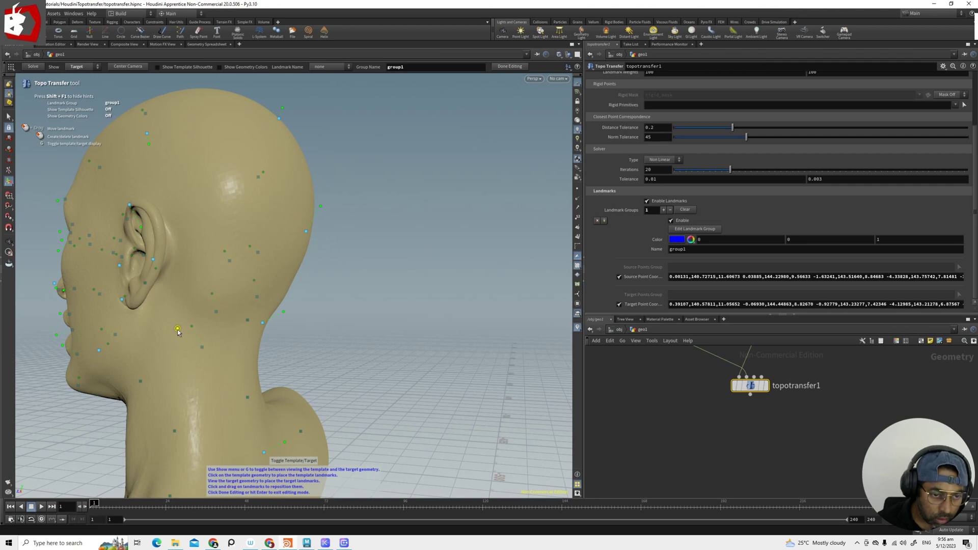
Place the remaining target landmarks on the sculpt's neck, shoulders, chest and bust edge.
alt+drag(314, 362, 102, 368)
alt+drag(246, 355, 331, 388)
alt+drag(97, 380, 514, 380)
mouse_move(239, 375)
alt+mouse_down()
mouse_move(181, 319)
mouse_move(231, 374)
alt+mouse_up()
key(g)
key(g)
alt+drag(333, 411, 291, 395)
alt+drag(291, 357, 306, 395)
Flip between the template and target heads to compare all corresponding landmarks.
key(Return)
key(g)
key(g)
key(g)
key(g)
key(g)
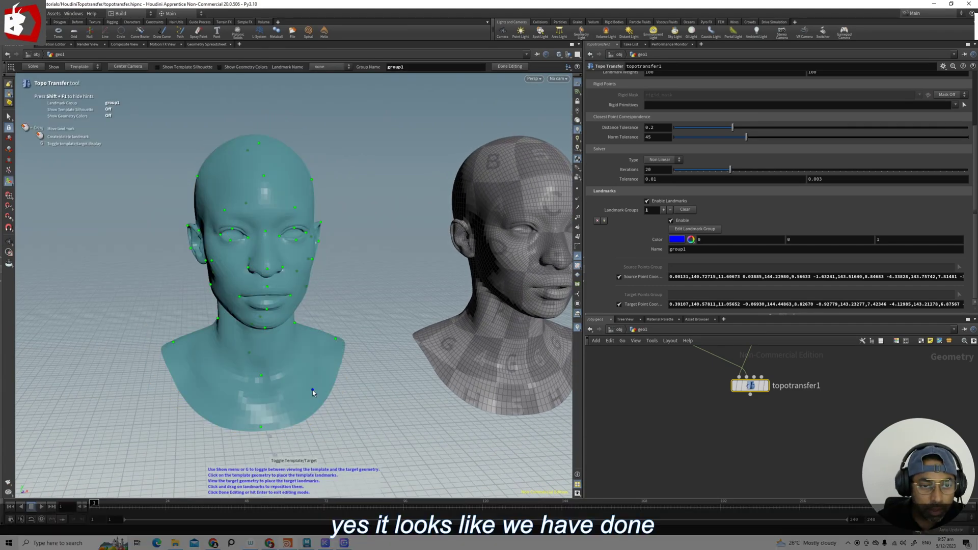
key(g)
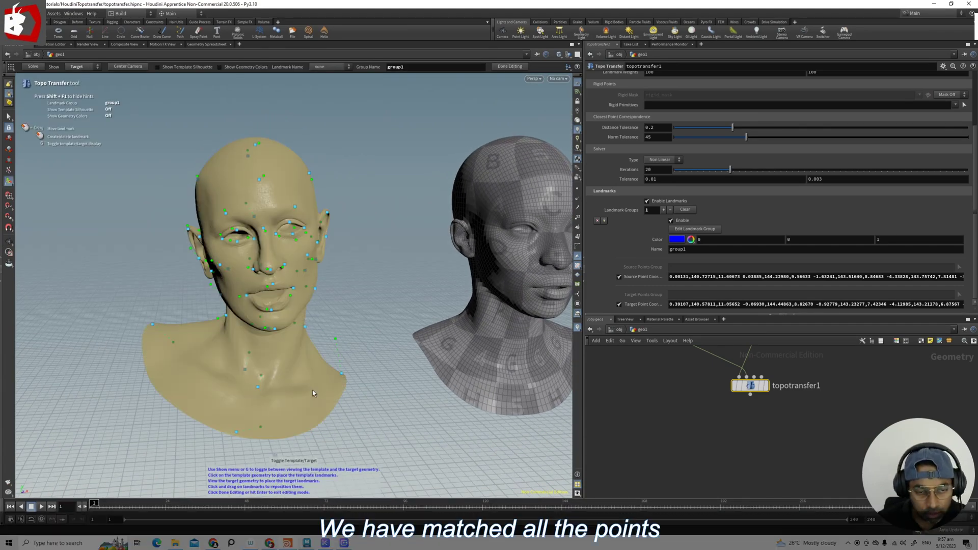
Solve the topology transfer with the placed landmarks.
alt+drag(312, 392, 411, 371)
key(Return)
alt+drag(386, 249, 375, 253)
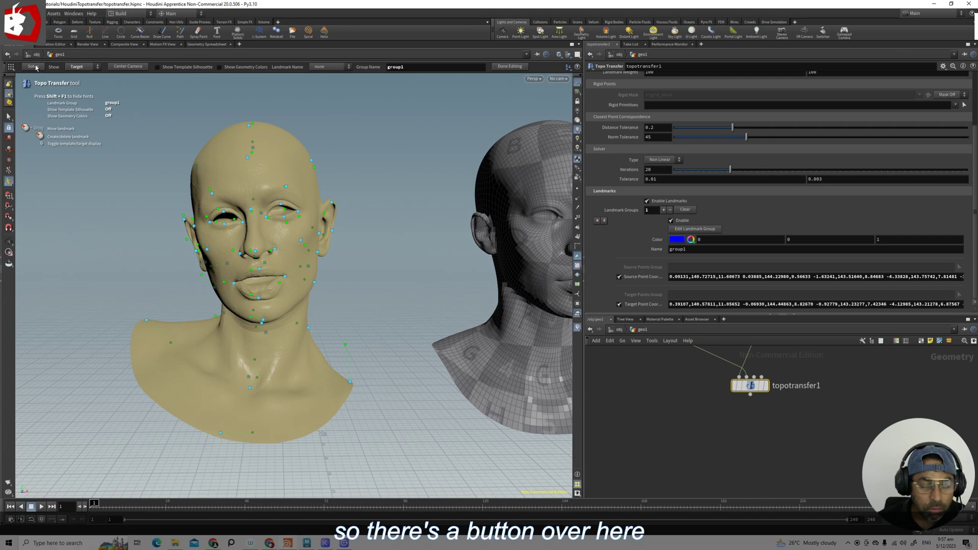
click(33, 67)
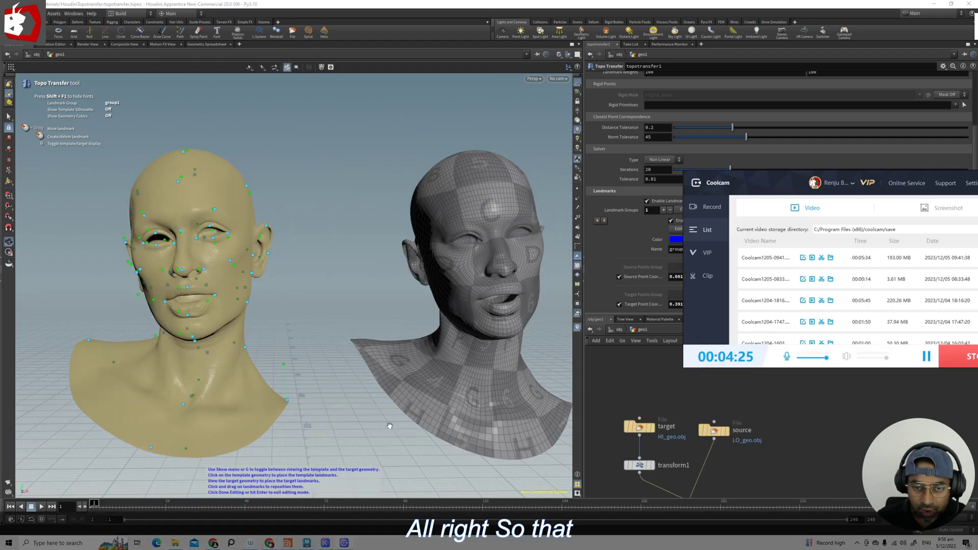
Examine the solved mesh on the face and under the chin for errors.
drag(383, 430, 449, 410)
alt+middle_drag(450, 410, 475, 430)
drag(464, 319, 490, 312)
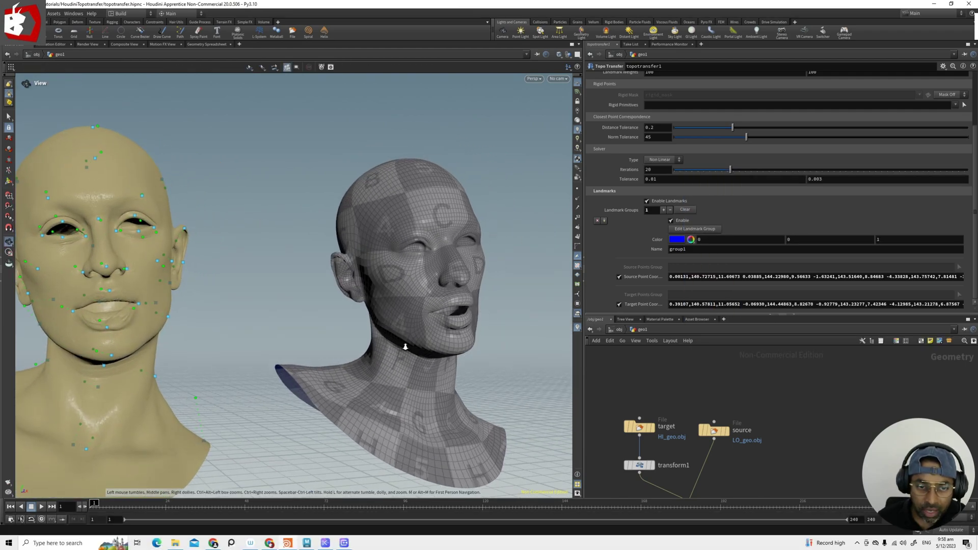
drag(443, 359, 379, 377)
alt+right_drag(424, 349, 402, 349)
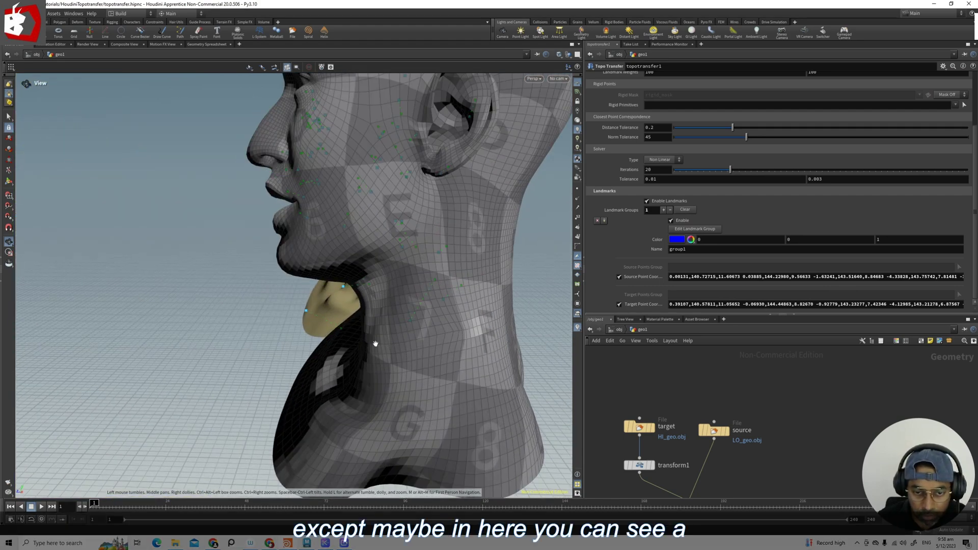
Examine the solved mesh around both ears for distortion.
alt+drag(402, 349, 487, 316)
alt+middle_drag(487, 252, 455, 345)
drag(455, 346, 479, 312)
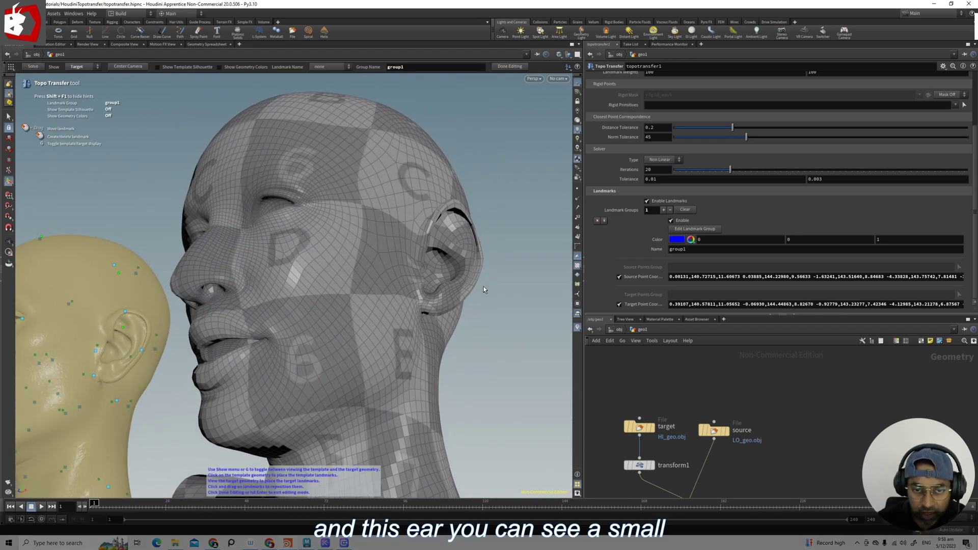
key(Escape)
drag(479, 289, 214, 306)
middle_drag(214, 305, 61, 259)
drag(382, 338, 281, 345)
middle_drag(265, 337, 207, 334)
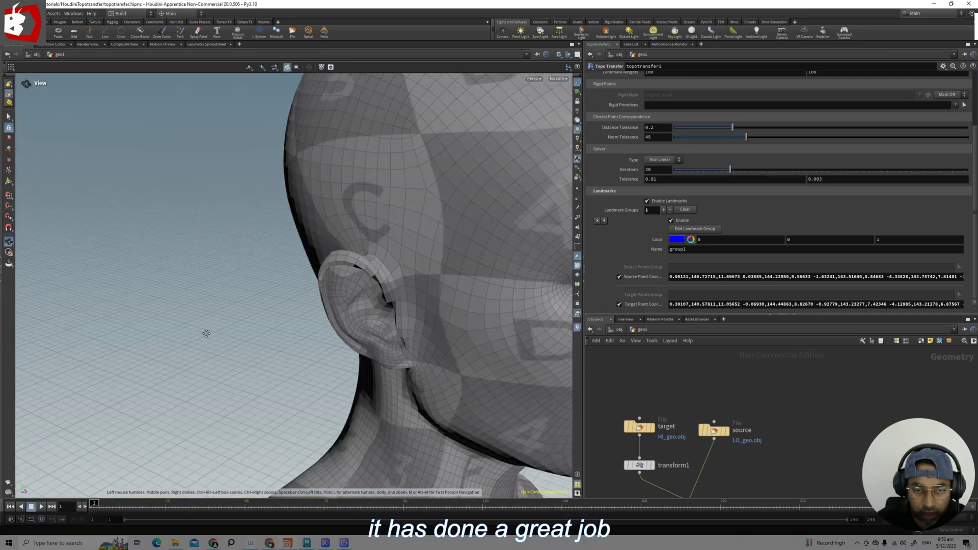
drag(207, 333, 450, 352)
key(Escape)
drag(399, 291, 356, 315)
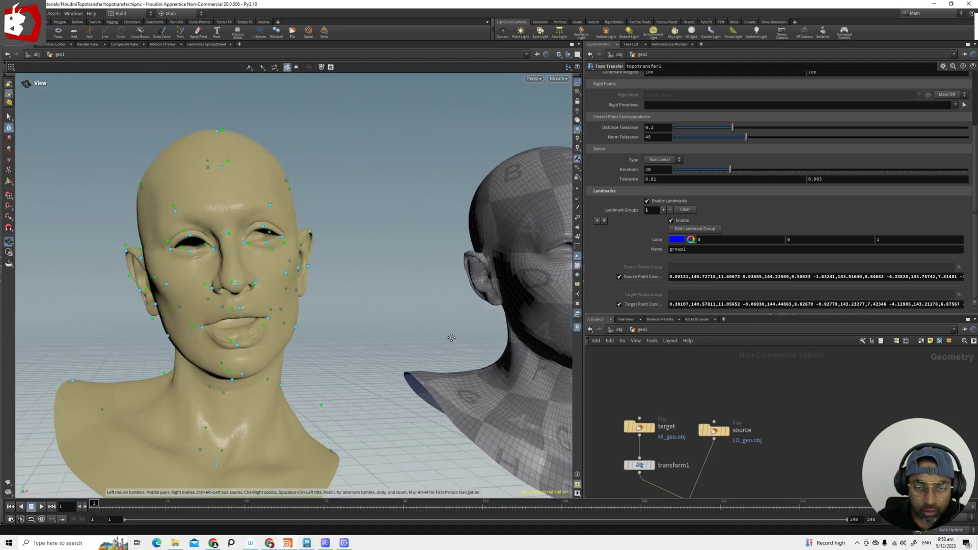
Move the target landmark on the sculpt's nose bridge slightly upward.
drag(451, 338, 388, 272)
right_drag(367, 229, 382, 277)
middle_drag(382, 277, 452, 244)
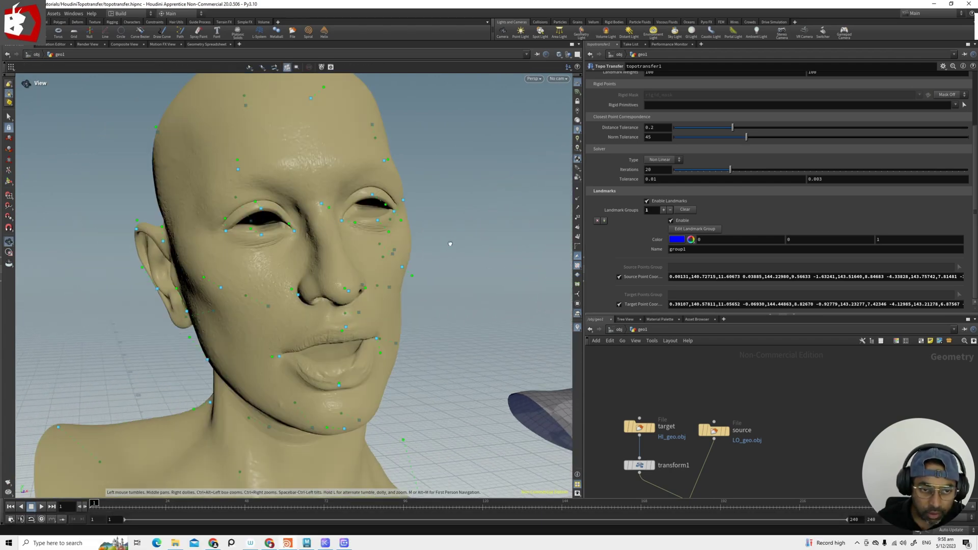
alt+drag(452, 245, 460, 249)
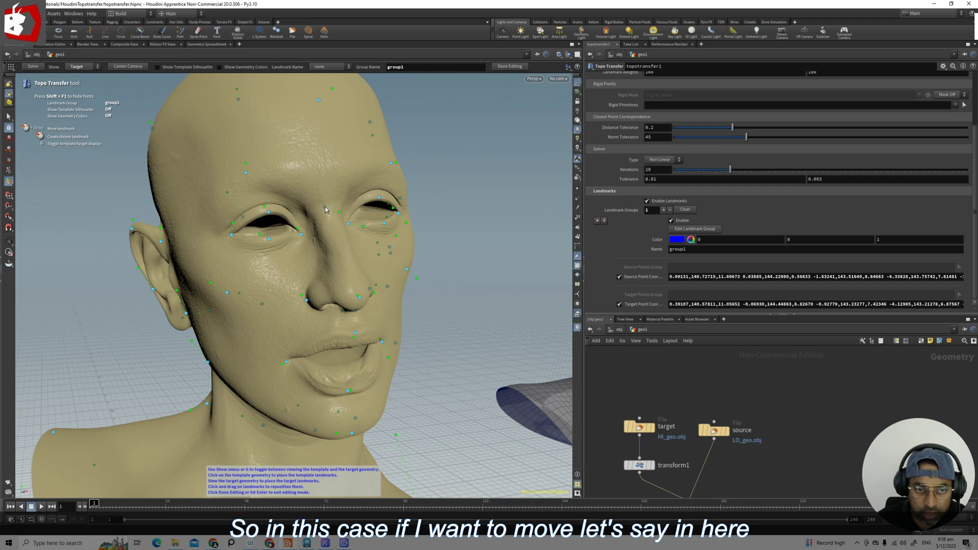
drag(326, 207, 326, 203)
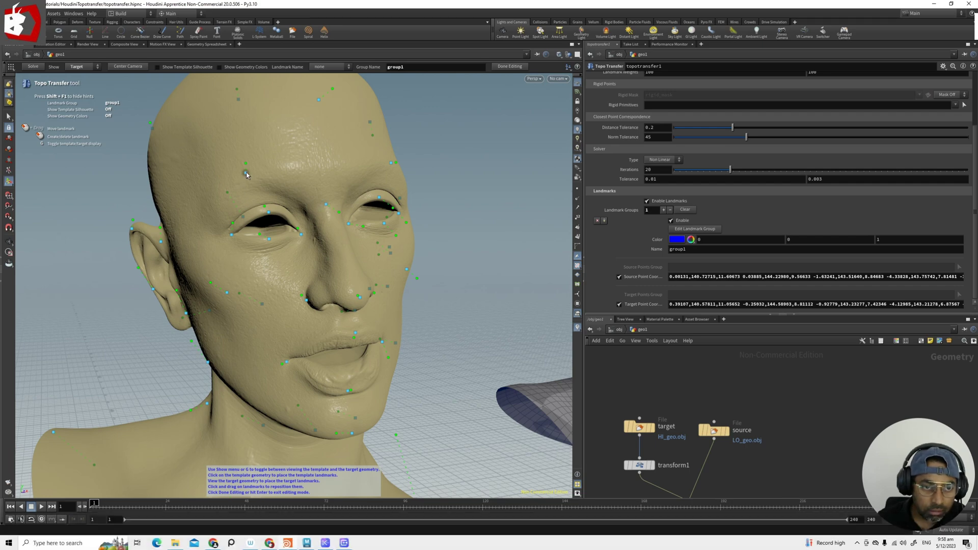
Move the target landmark at the top of the sculpt's ear further back along its rim.
alt+drag(433, 243, 290, 250)
alt+drag(480, 181, 448, 219)
key(Return)
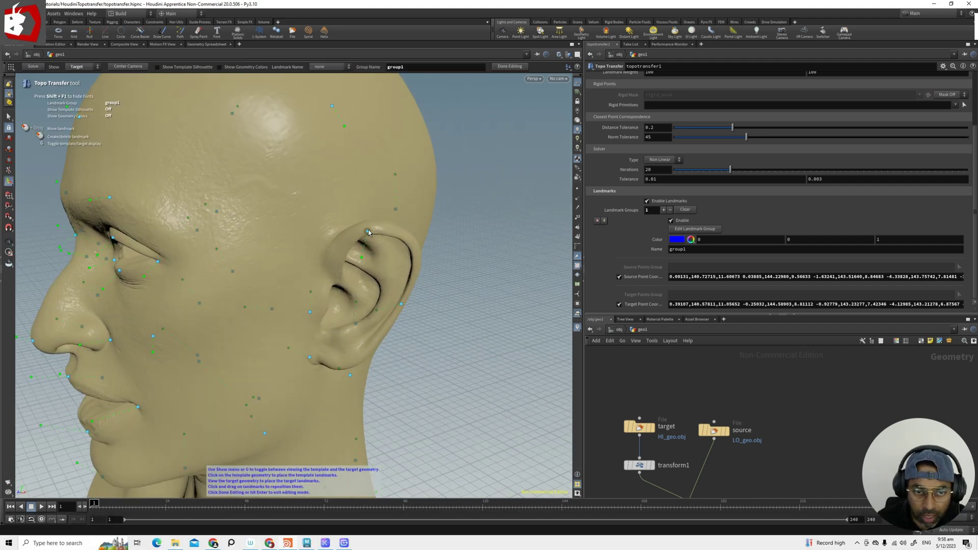
drag(382, 228, 386, 228)
mouse_move(435, 297)
alt+mouse_down()
mouse_move(452, 280)
mouse_move(452, 288)
alt+mouse_up()
key(Return)
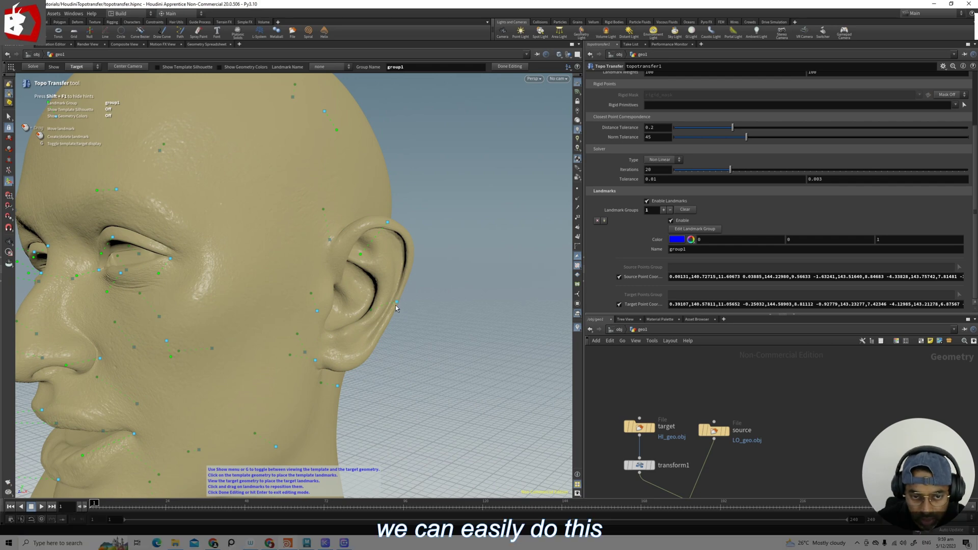
alt+drag(394, 307, 452, 306)
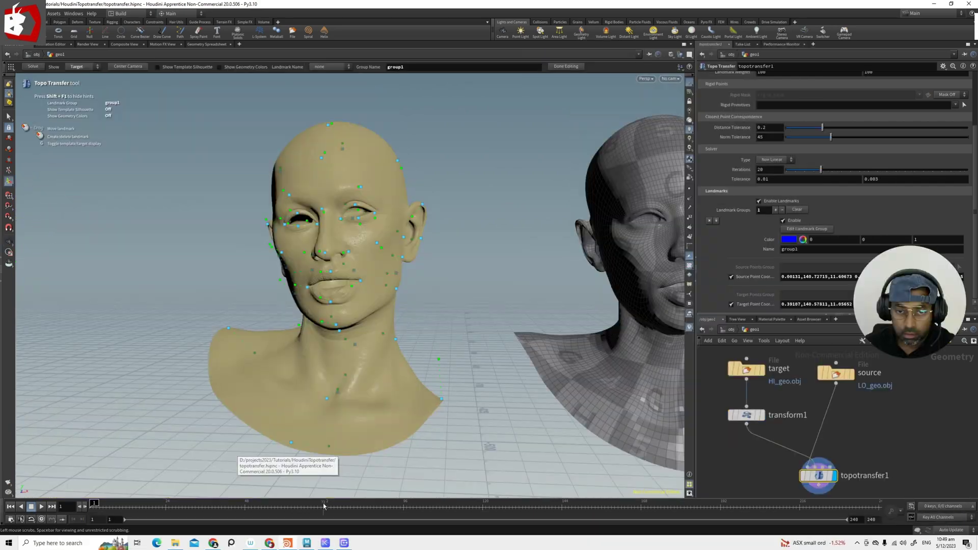
Examine the solved head beside the target sculpt.
alt+drag(506, 386, 565, 340)
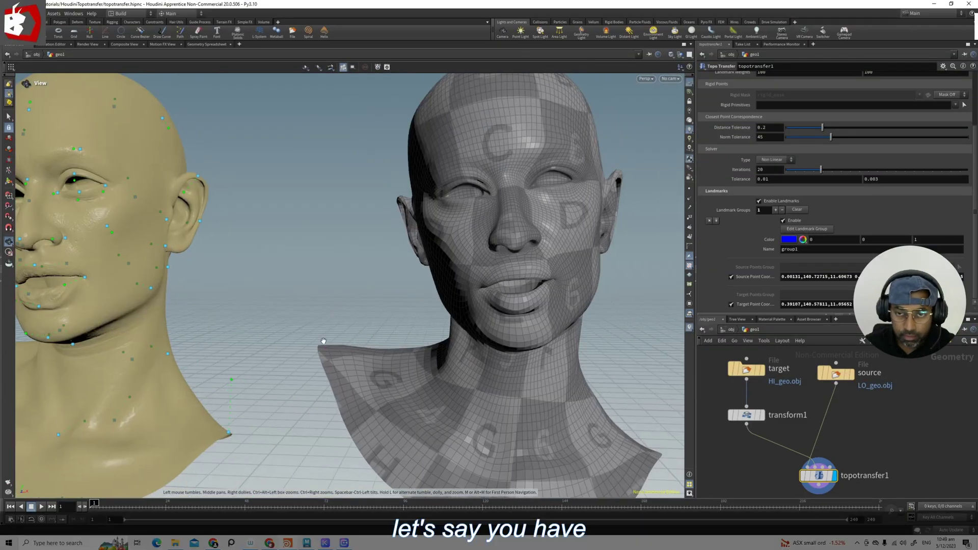
alt+middle_drag(382, 336, 459, 321)
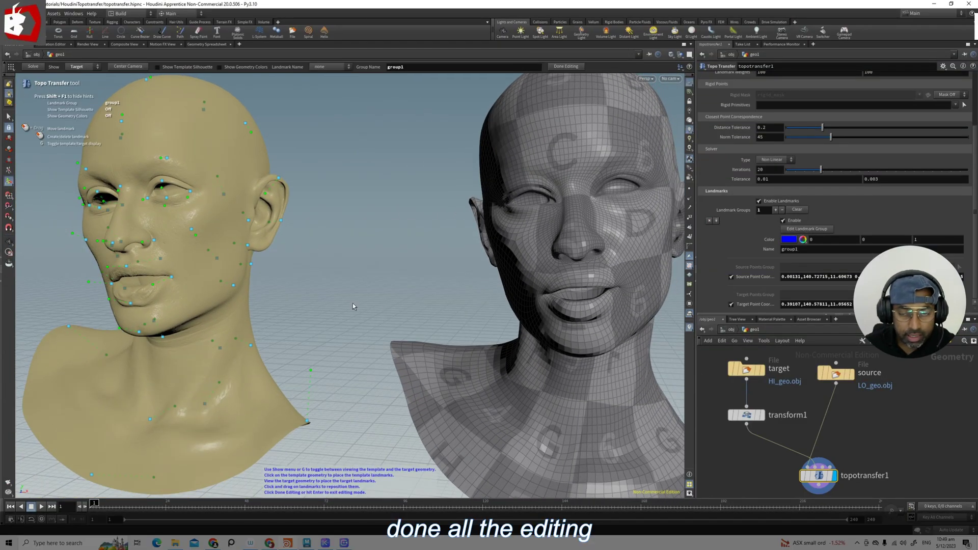
Finish editing the landmarks and examine the solved head on its own.
alt+drag(354, 308, 415, 320)
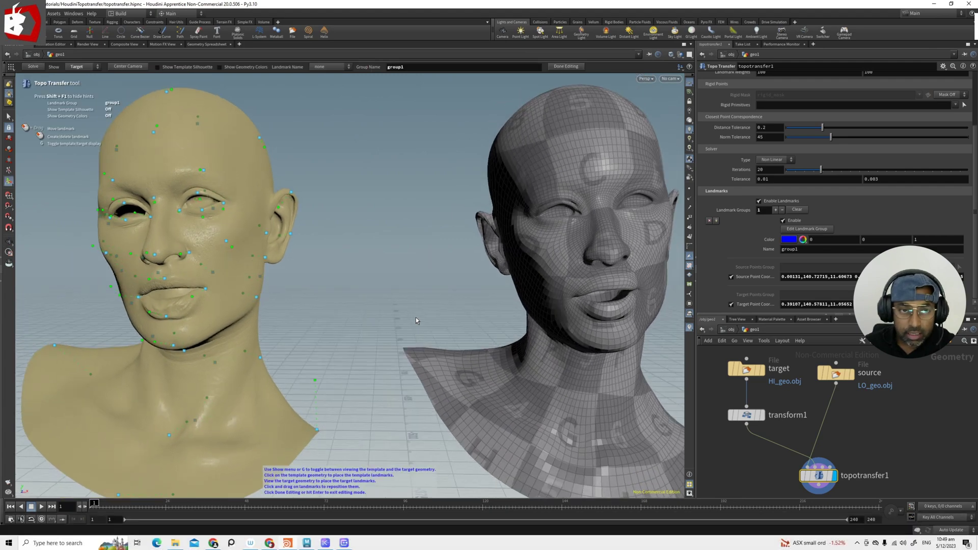
alt+drag(445, 259, 515, 292)
click(567, 67)
middle_drag(515, 293, 470, 301)
right_drag(469, 301, 319, 271)
middle_drag(398, 272, 338, 274)
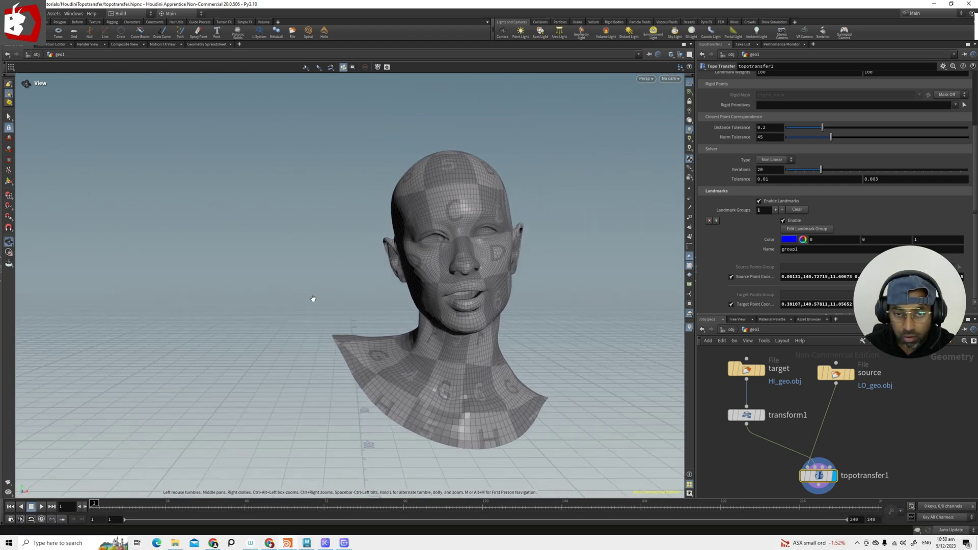
drag(328, 301, 524, 289)
drag(606, 309, 573, 301)
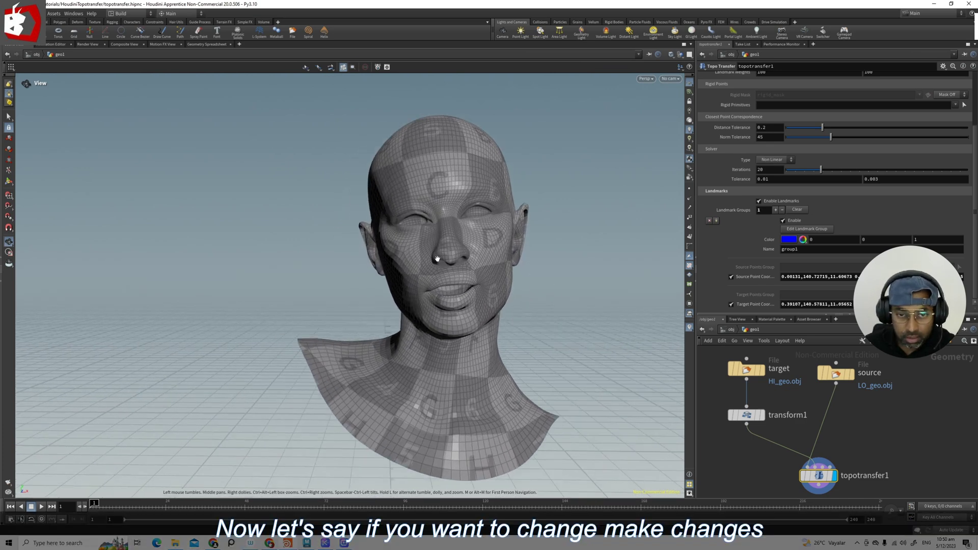
drag(494, 269, 549, 299)
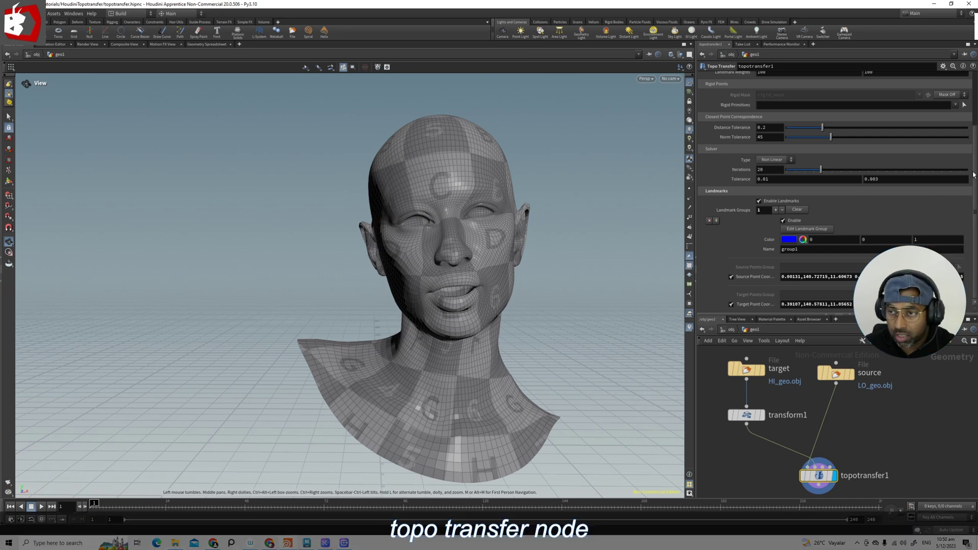
Reopen the landmark group for editing and move the target landmark on the sculpt's cheek slightly upward.
click(817, 230)
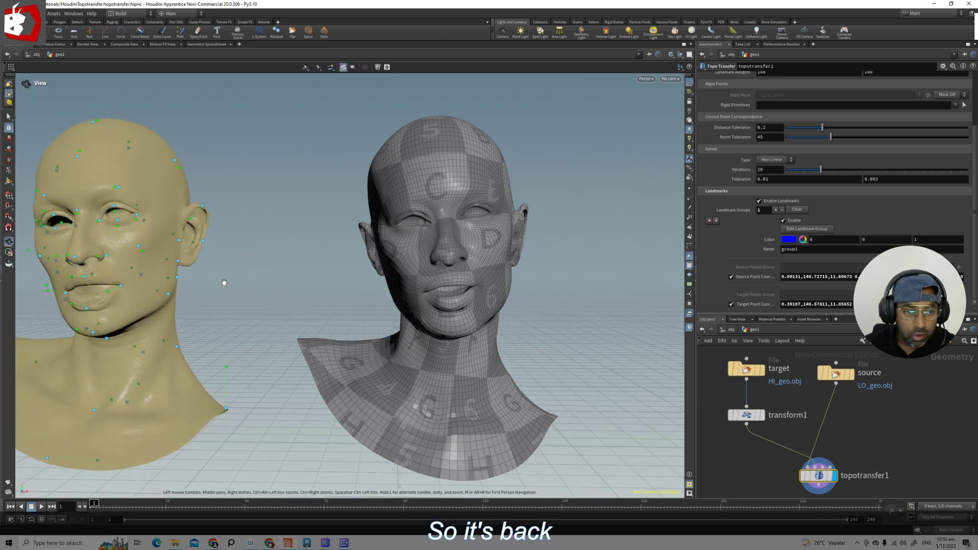
middle_drag(225, 280, 382, 267)
scroll(381, 267, up, 10)
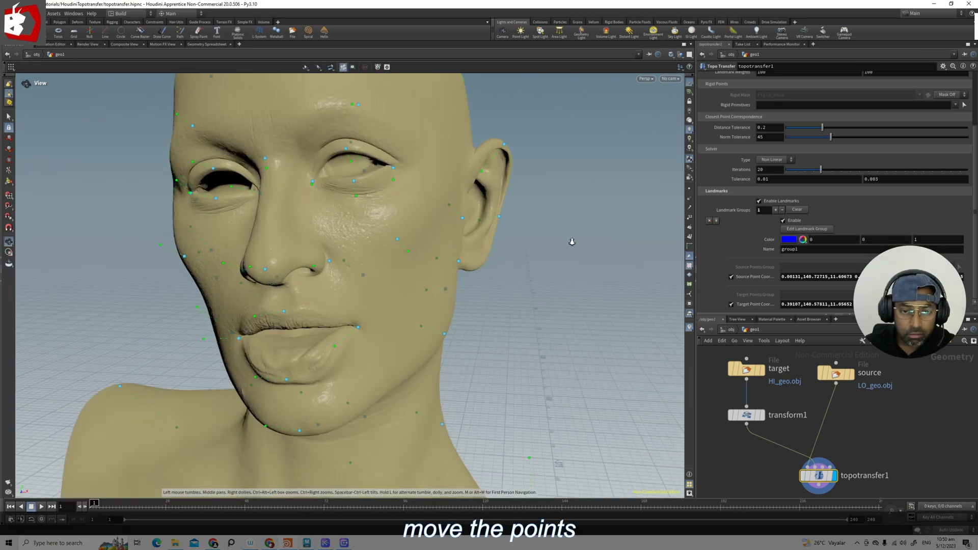
drag(400, 254, 405, 236)
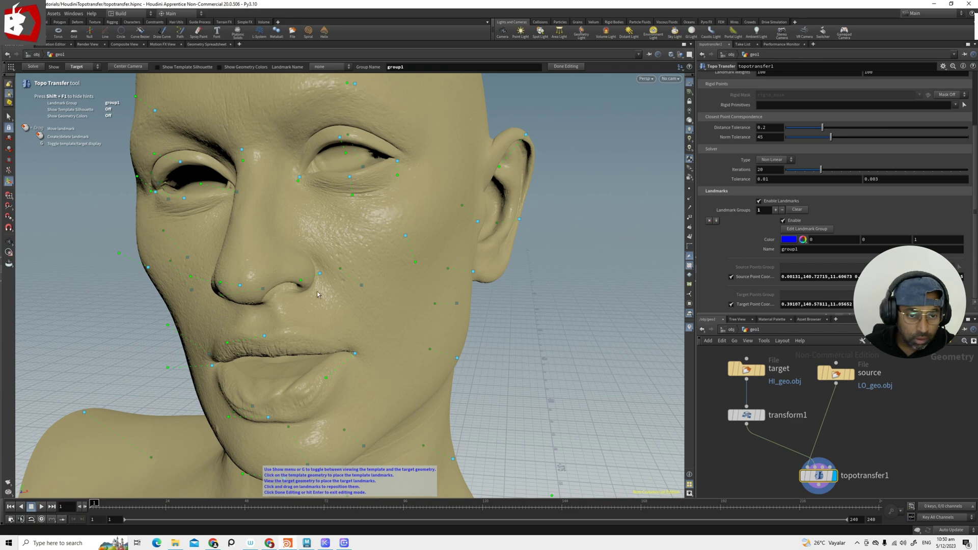
Adjust the target landmarks at the top and on the lower back edge of the sculpt's ear along its rim.
scroll(510, 293, down, 6)
alt+middle_drag(510, 294, 662, 205)
alt+drag(662, 205, 487, 222)
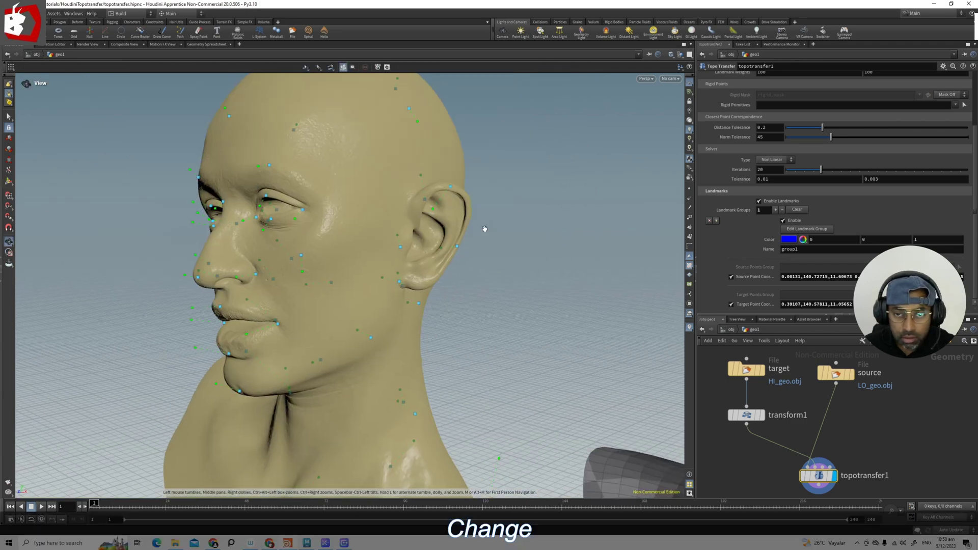
scroll(577, 192, up, 5)
drag(443, 187, 449, 190)
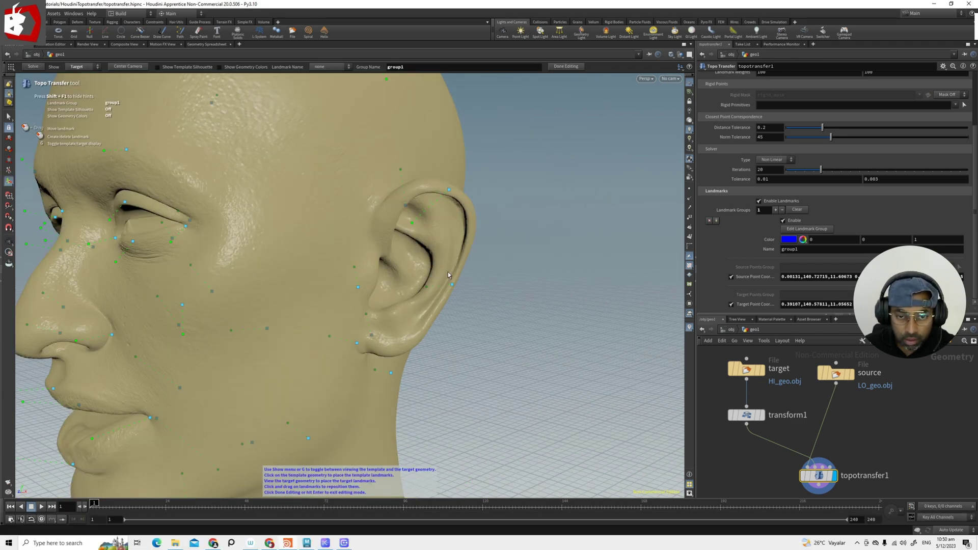
drag(452, 284, 446, 295)
alt+middle_drag(461, 322, 476, 315)
Show the template head and add a landmark on the side of its forehead above the temple.
scroll(476, 315, down, 3)
alt+drag(476, 314, 578, 320)
key(g)
key(Escape)
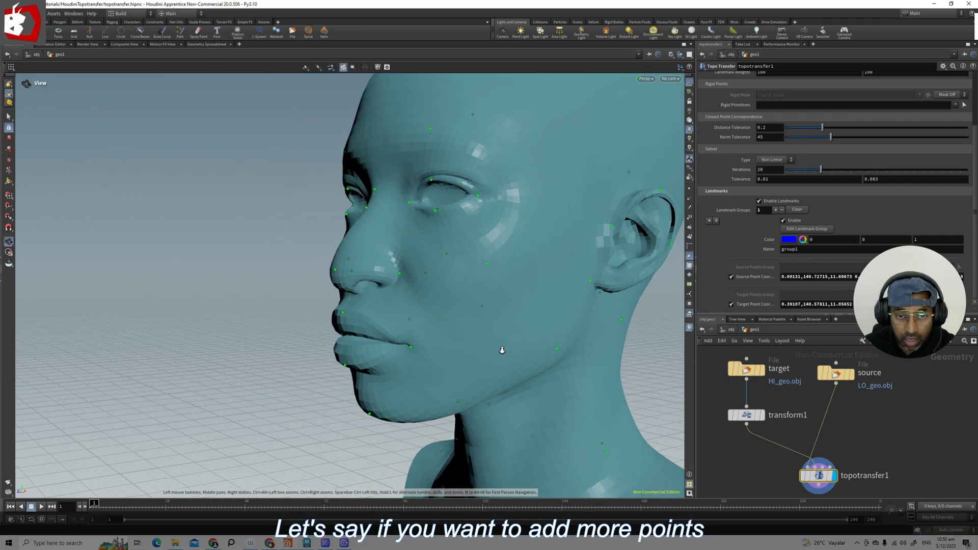
drag(503, 349, 462, 321)
alt+middle_drag(490, 258, 442, 320)
alt+drag(462, 234, 445, 253)
scroll(446, 253, up, 3)
click(514, 221)
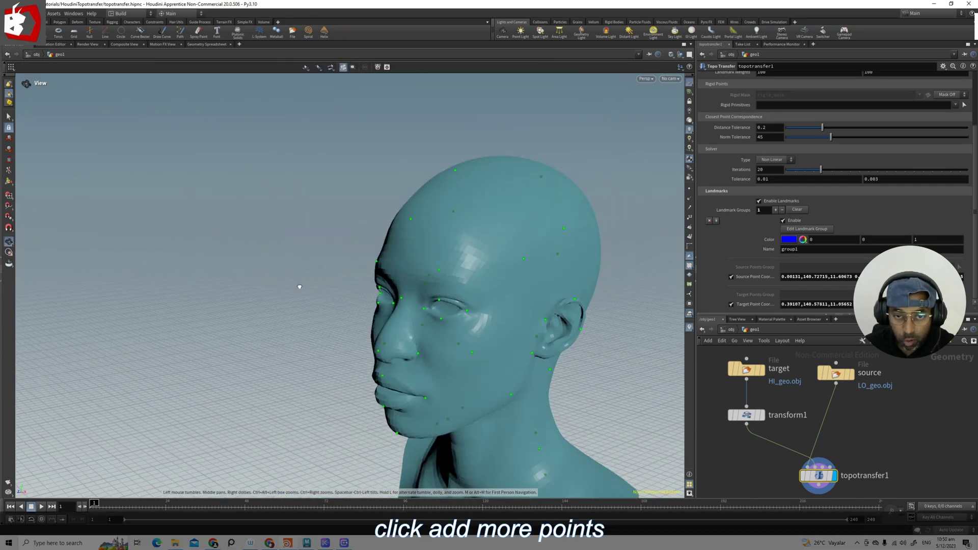
Show the target sculpt again, inspect the added landmark above its temple and commit it.
drag(299, 286, 362, 259)
alt+drag(502, 324, 392, 331)
key(g)
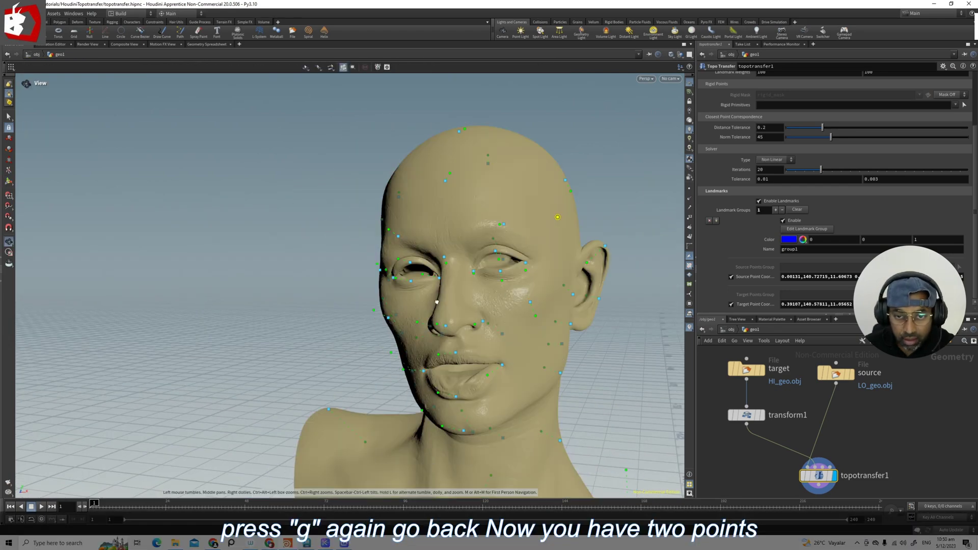
alt+drag(510, 270, 459, 262)
alt+drag(604, 266, 545, 272)
key(Return)
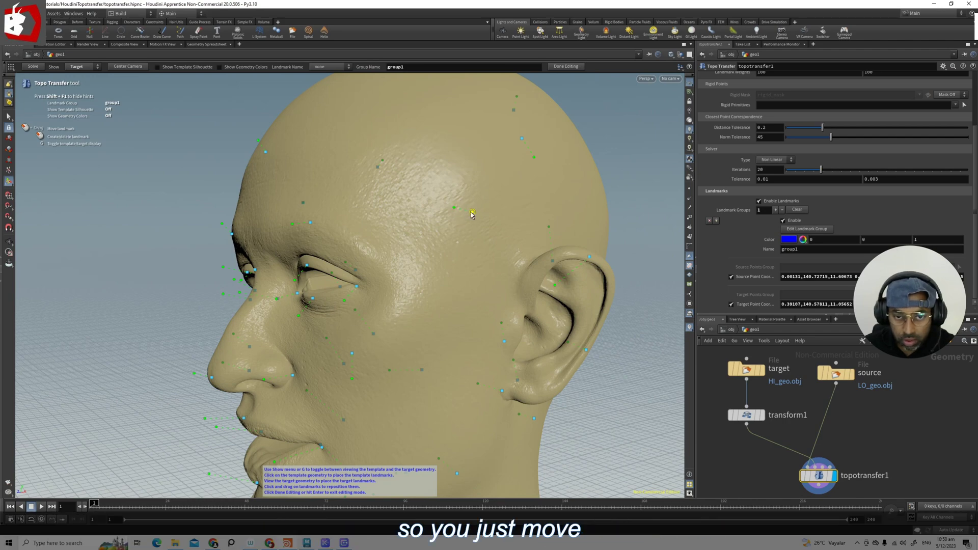
alt+right_drag(486, 224, 362, 247)
alt+drag(362, 247, 627, 227)
key(Return)
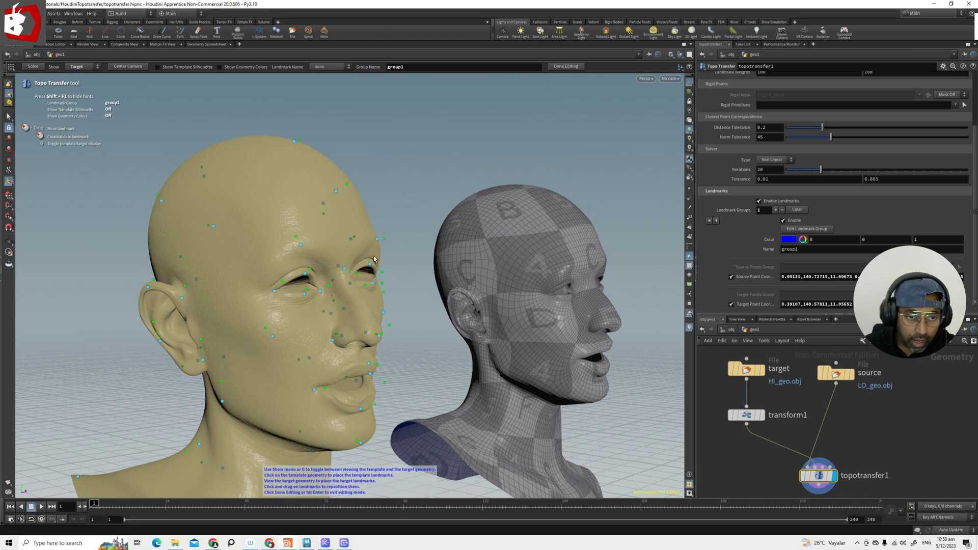
Examine the solved head beside the target sculpt from the front and both sides for the effect of the landmark changes.
alt+drag(424, 263, 338, 266)
alt+middle_drag(510, 334, 496, 291)
alt+right_drag(495, 291, 481, 308)
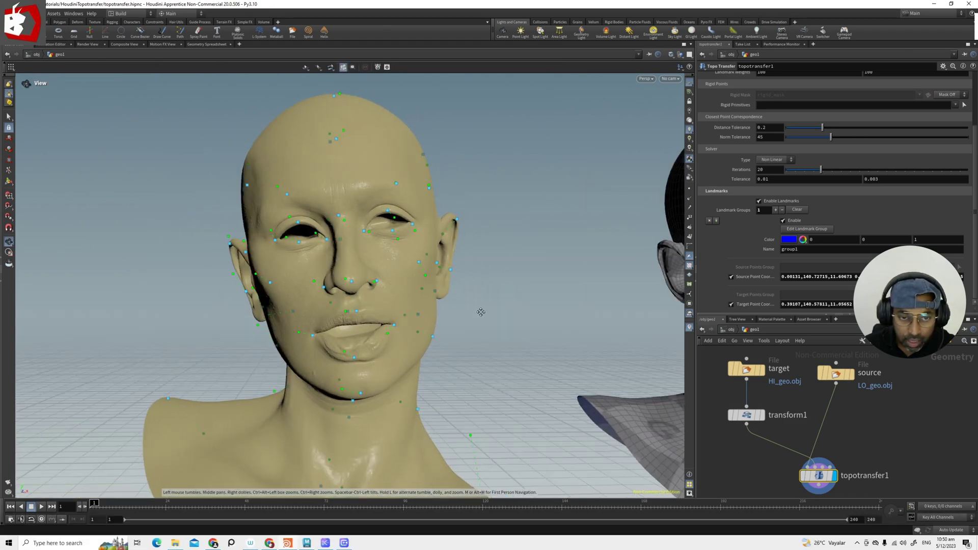
mouse_move(480, 308)
alt+mouse_down()
mouse_move(428, 291)
mouse_move(469, 312)
alt+mouse_up()
alt+middle_drag(470, 312, 440, 289)
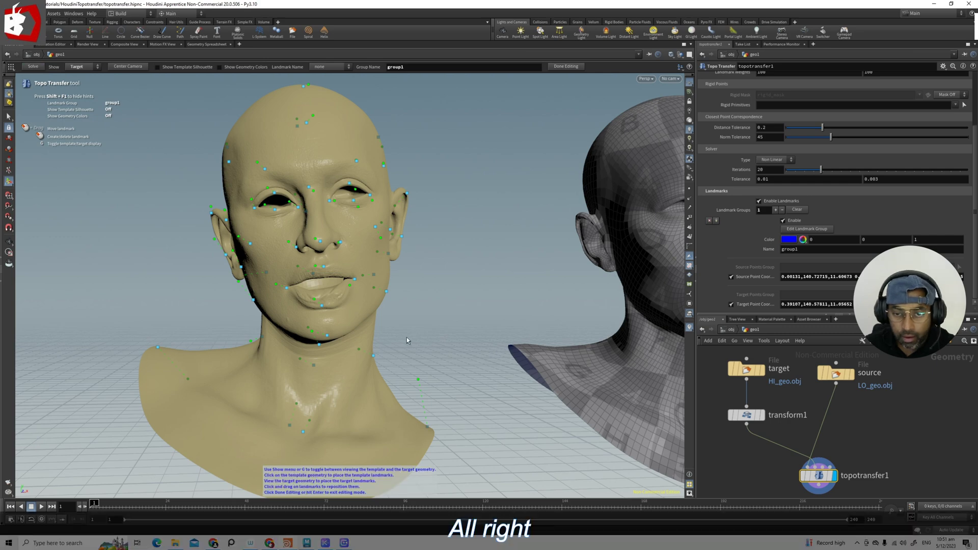
alt+drag(472, 323, 426, 324)
alt+middle_drag(469, 323, 399, 340)
alt+drag(499, 336, 457, 334)
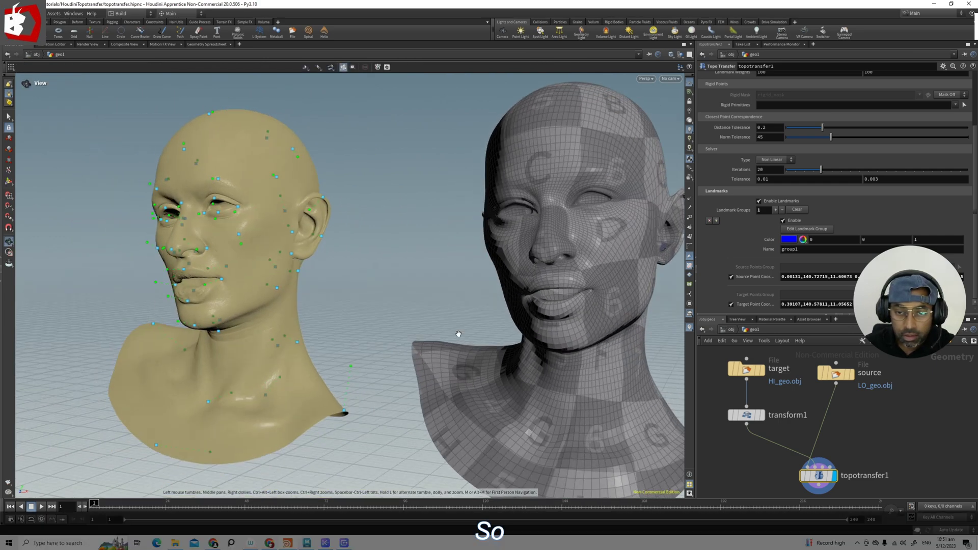
alt+middle_drag(456, 334, 447, 351)
drag(447, 351, 539, 357)
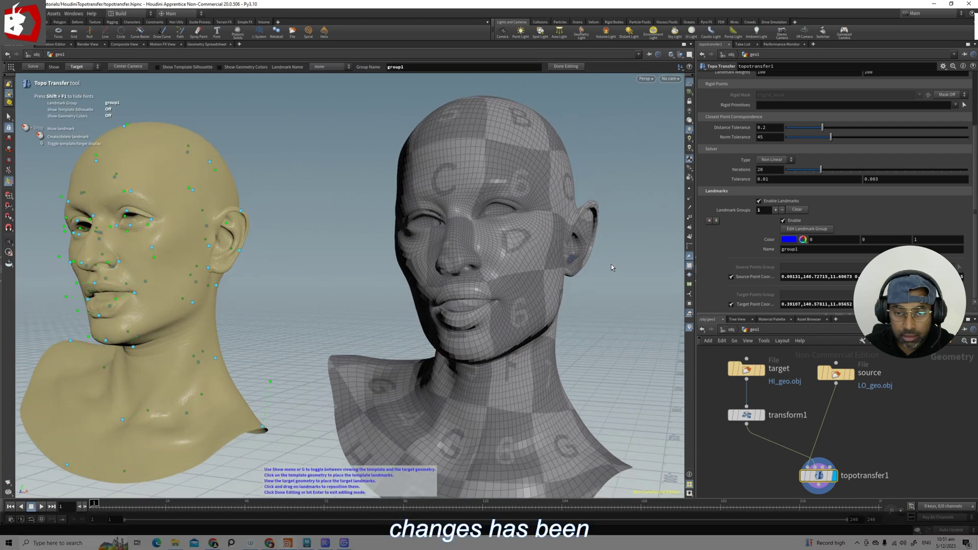
key(Escape)
drag(611, 267, 568, 287)
drag(372, 293, 443, 302)
middle_drag(442, 302, 490, 295)
right_drag(489, 295, 435, 283)
drag(434, 284, 380, 278)
right_drag(381, 278, 380, 300)
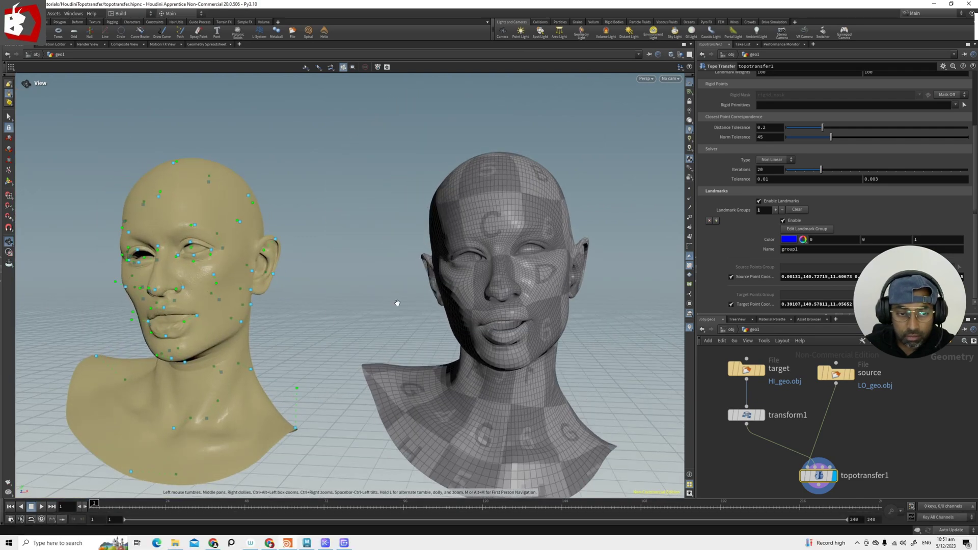
Commit the landmark changes to the Topo Transfer node.
key(Return)
key(Return)
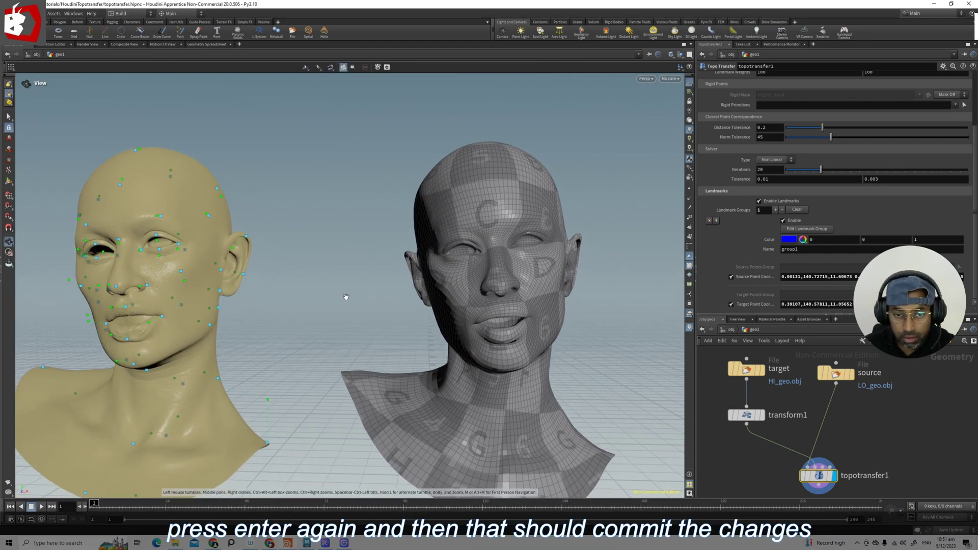
key(Return)
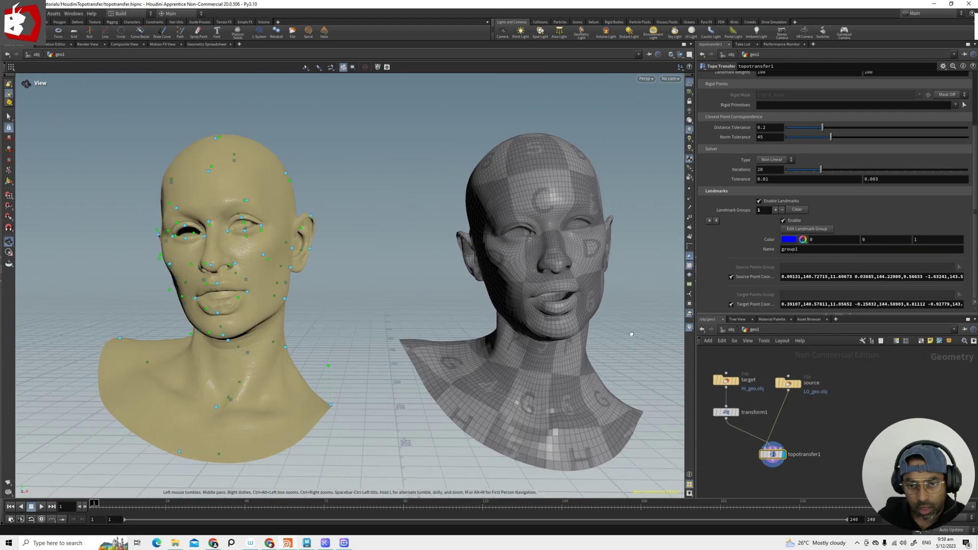
key(Return)
key(Return)
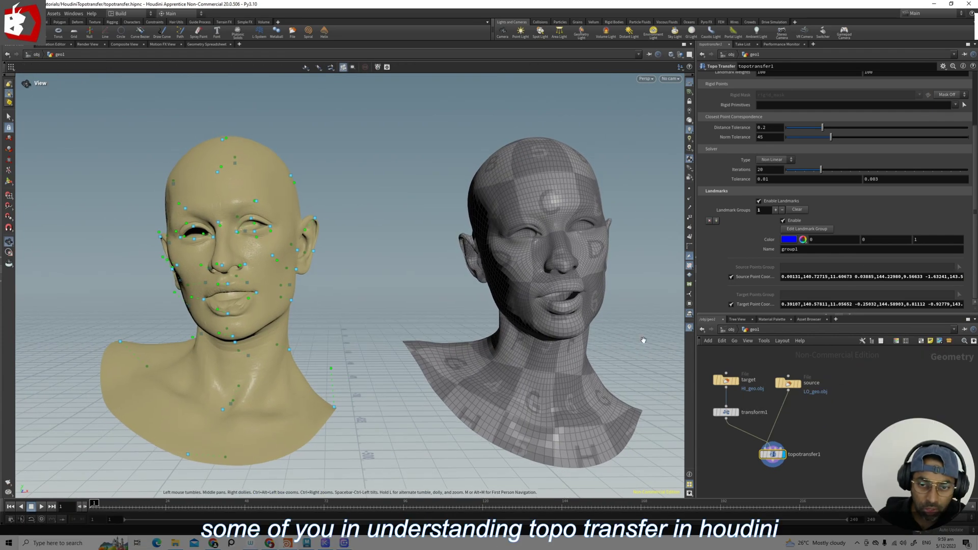
key(Return)
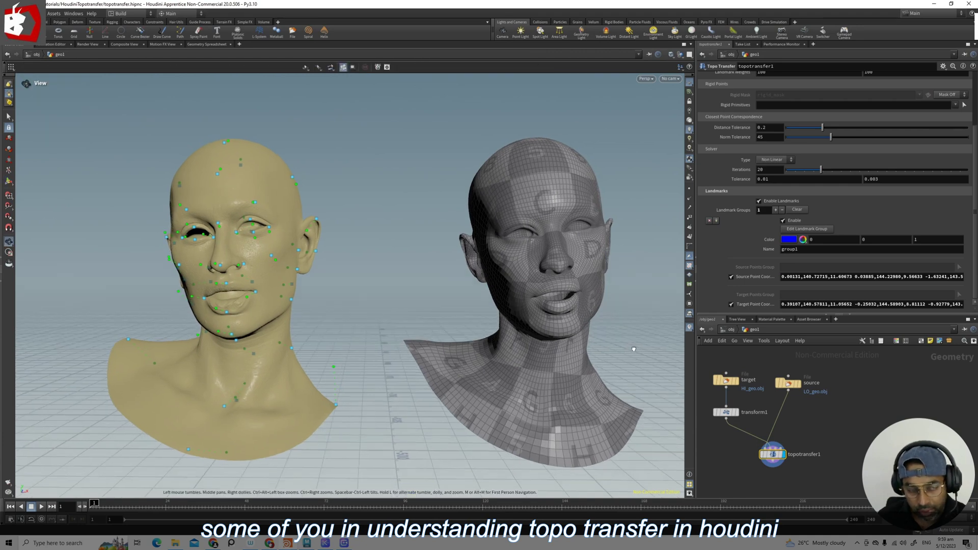